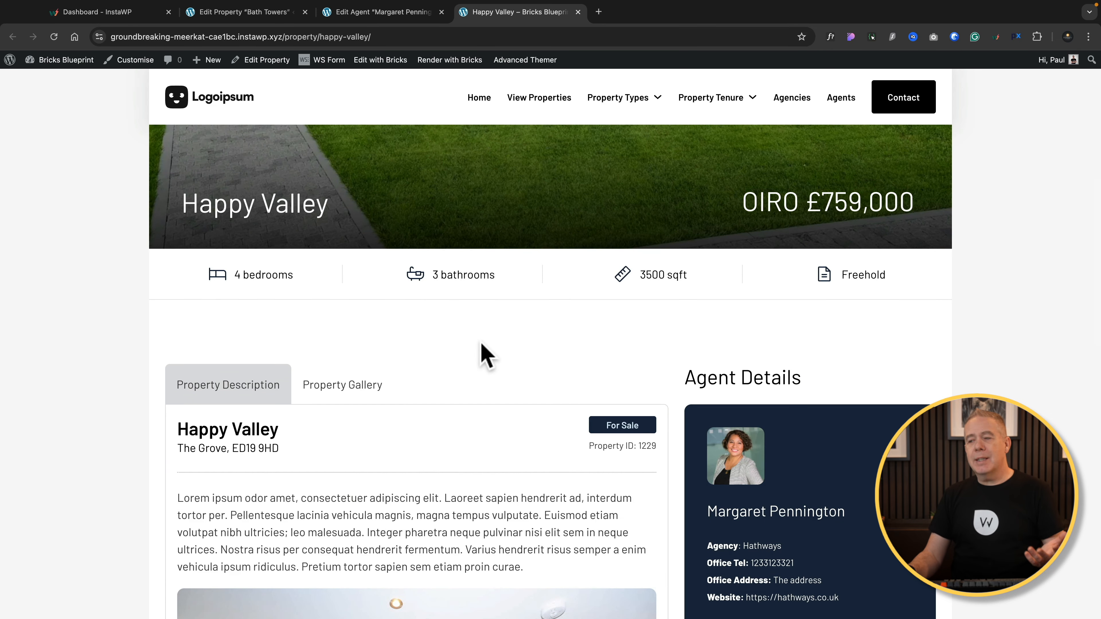
Review the finished example's property and agent pages, and the custom fields in the Bath Towers property and agent edit screens
scroll(484, 351, down, 4)
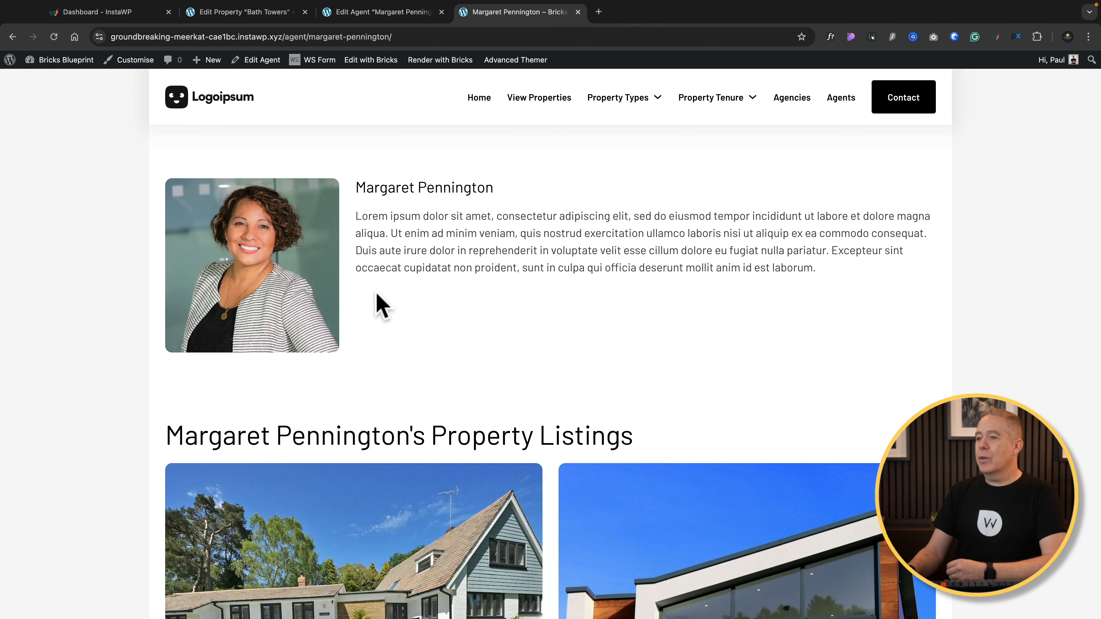
scroll(392, 336, down, 4)
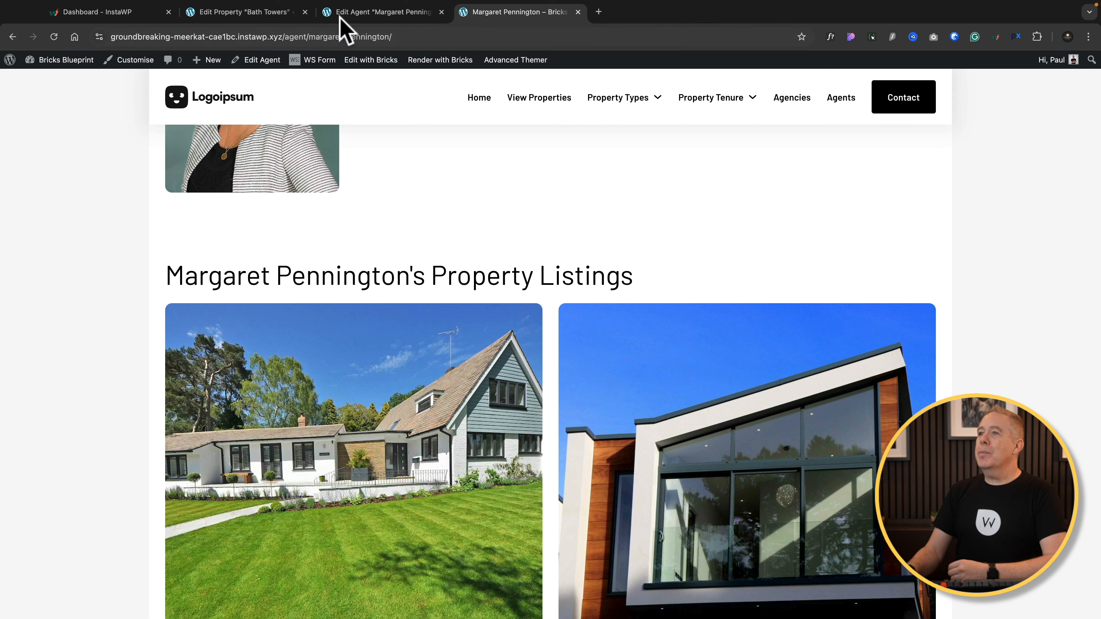
click(210, 13)
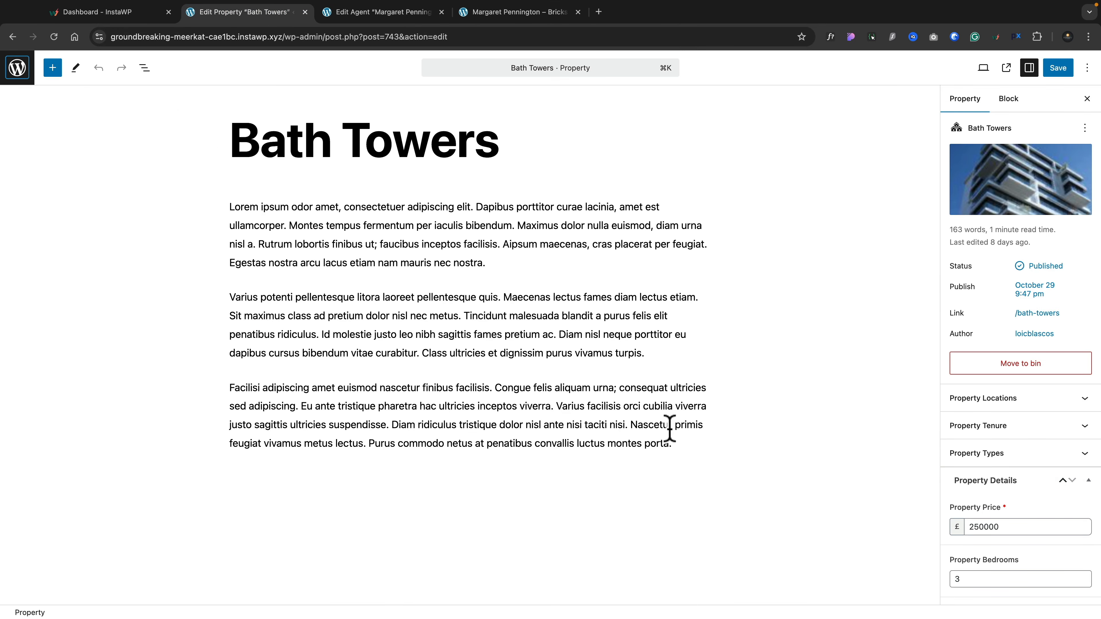
scroll(1051, 501, down, 3)
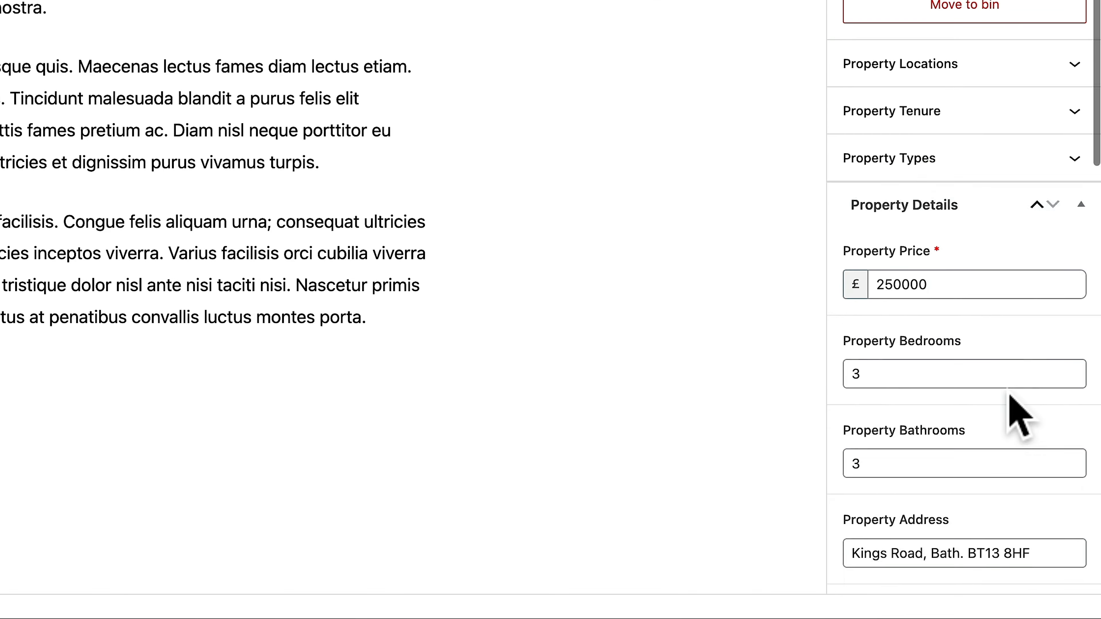
scroll(1008, 393, down, 10)
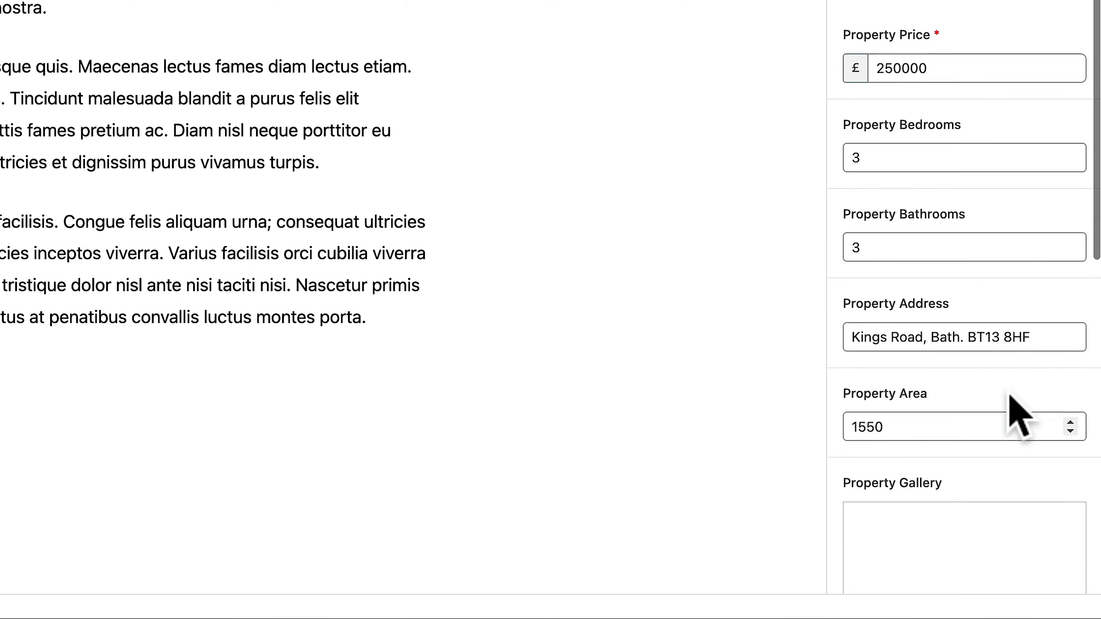
scroll(1009, 405, down, 6)
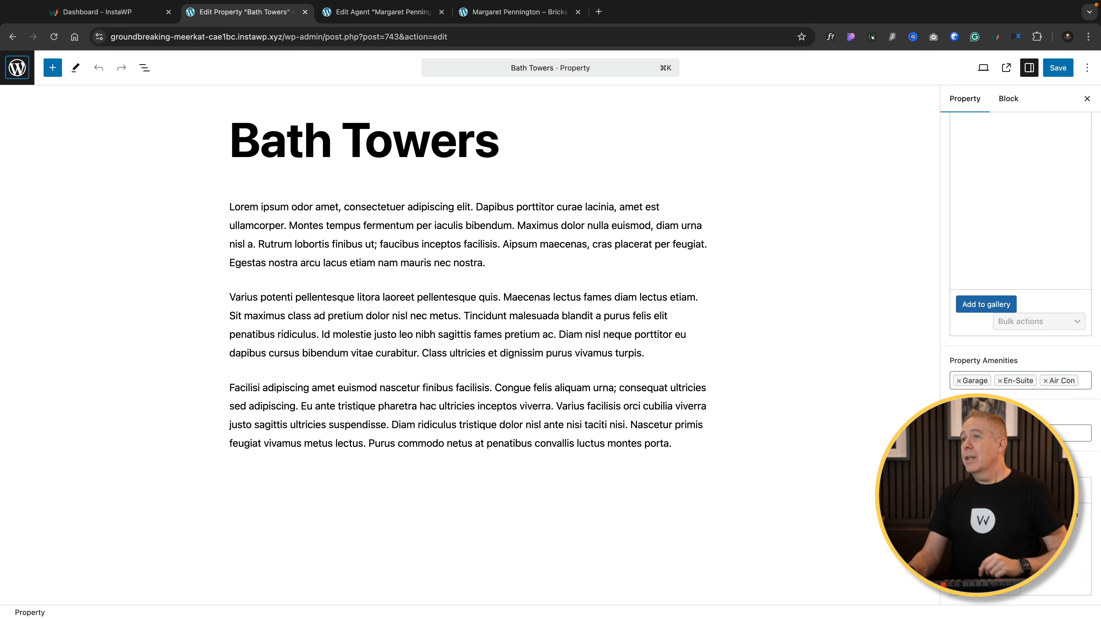
click(382, 14)
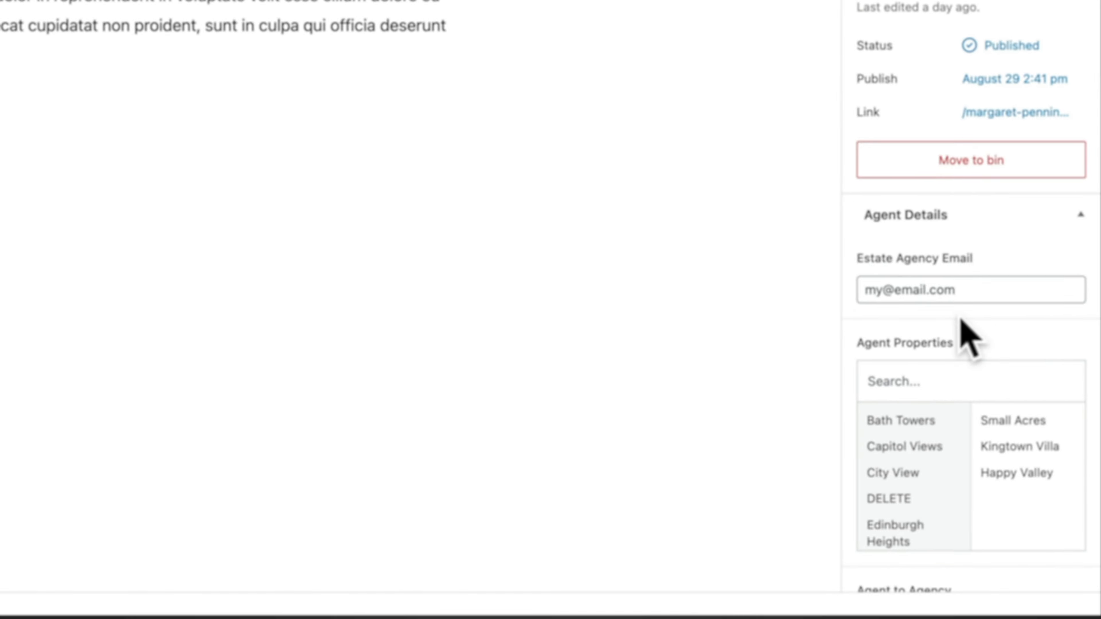
scroll(1006, 310, down, 2)
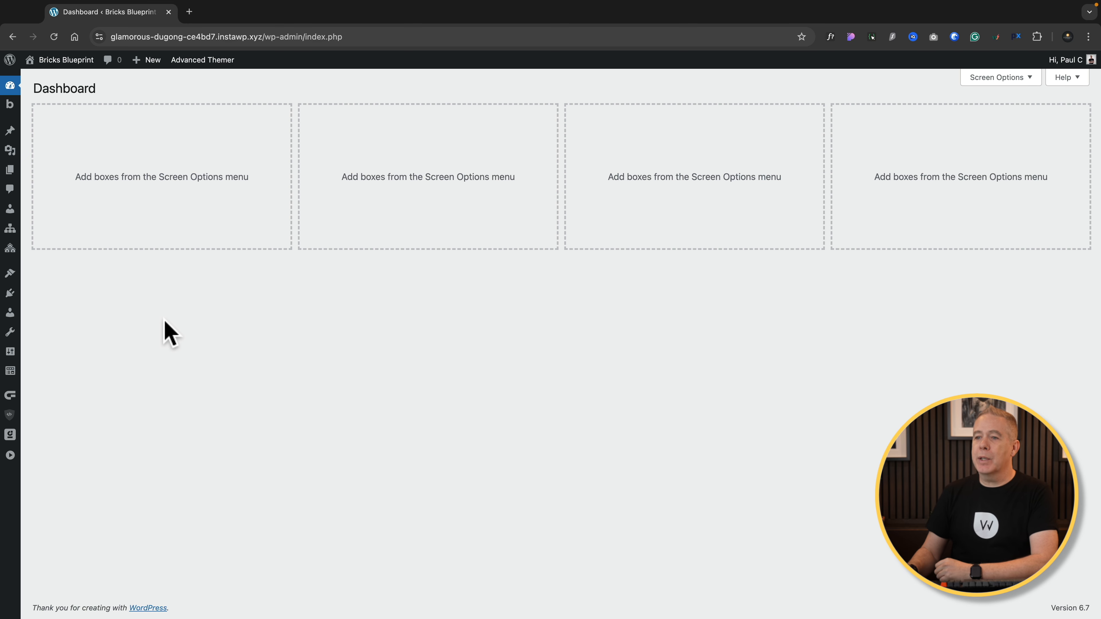
Open the ACF Property Details field group and add a new field of type Relationship
mouse_move(11, 371)
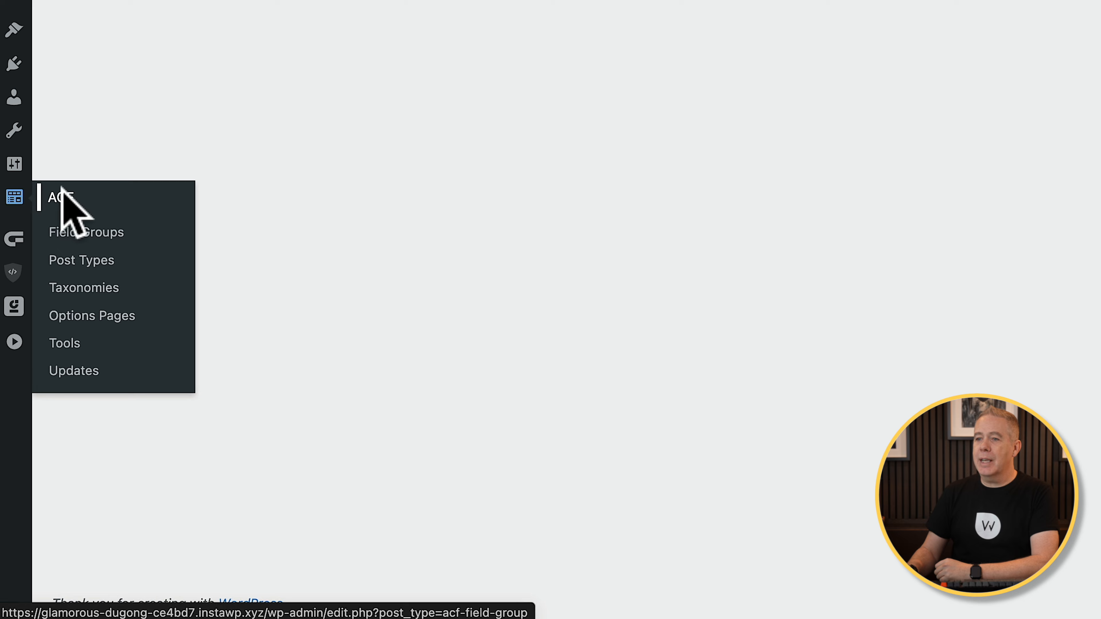
click(71, 226)
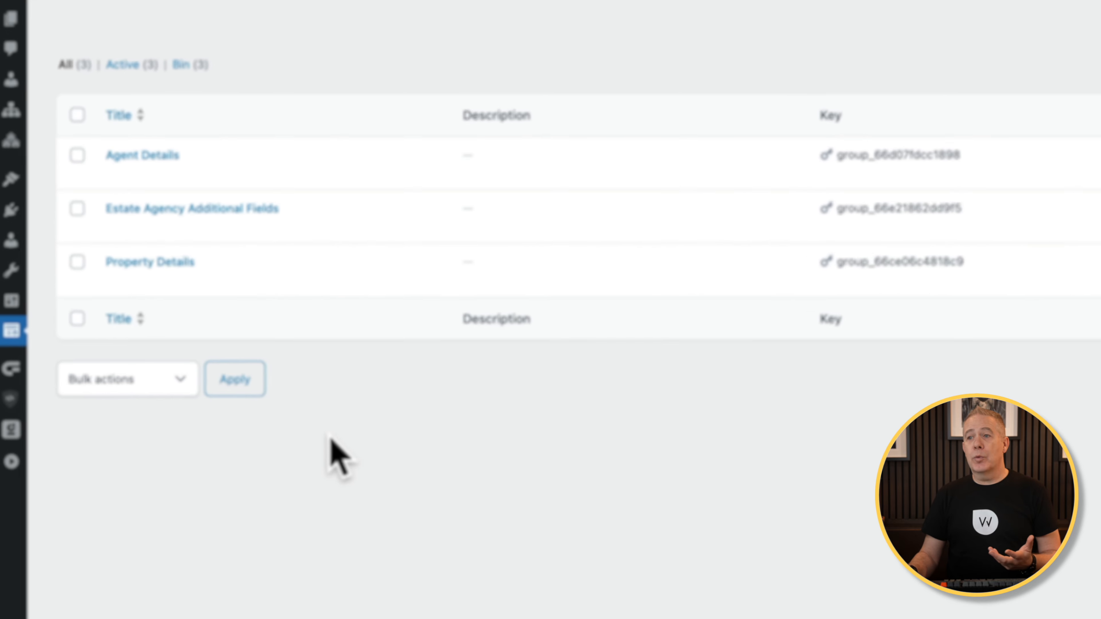
mouse_move(113, 256)
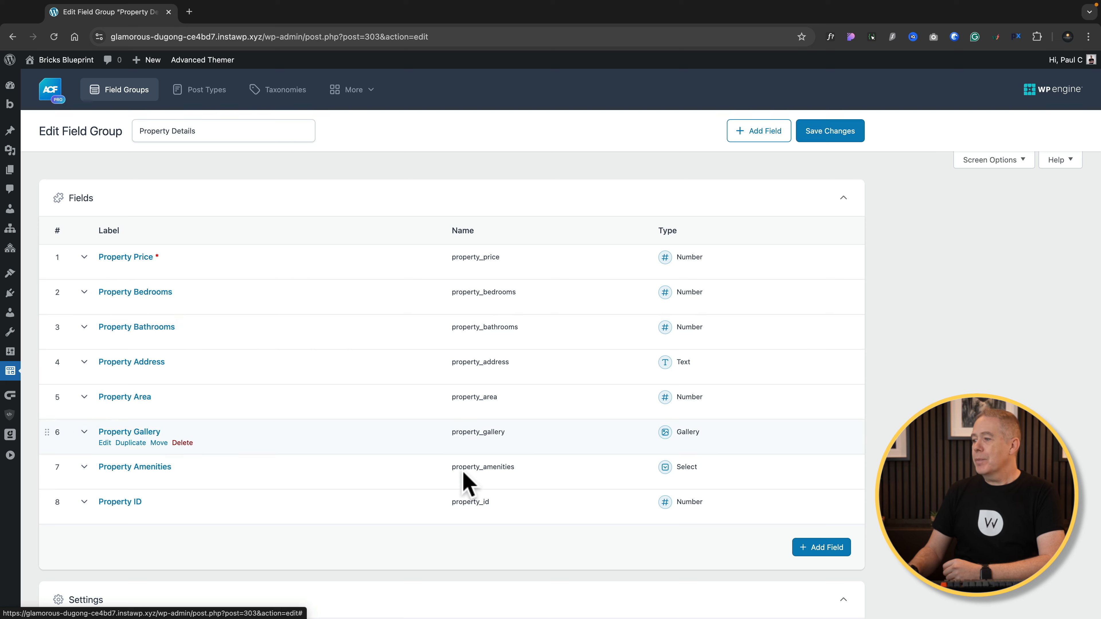
click(811, 548)
click(546, 63)
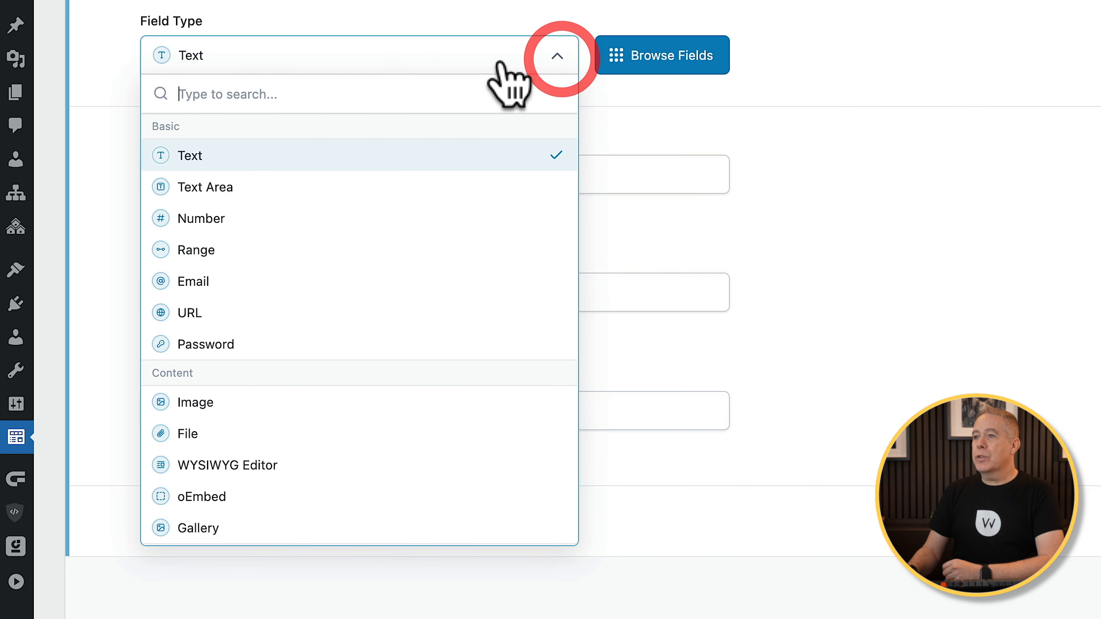
click(435, 90)
text(rela)
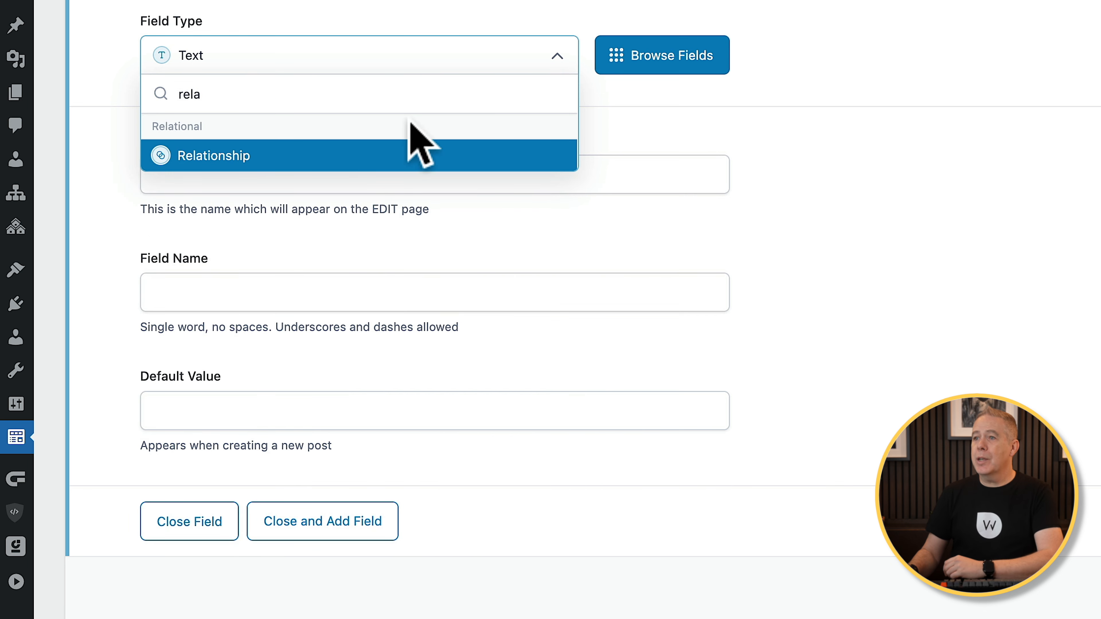
click(300, 153)
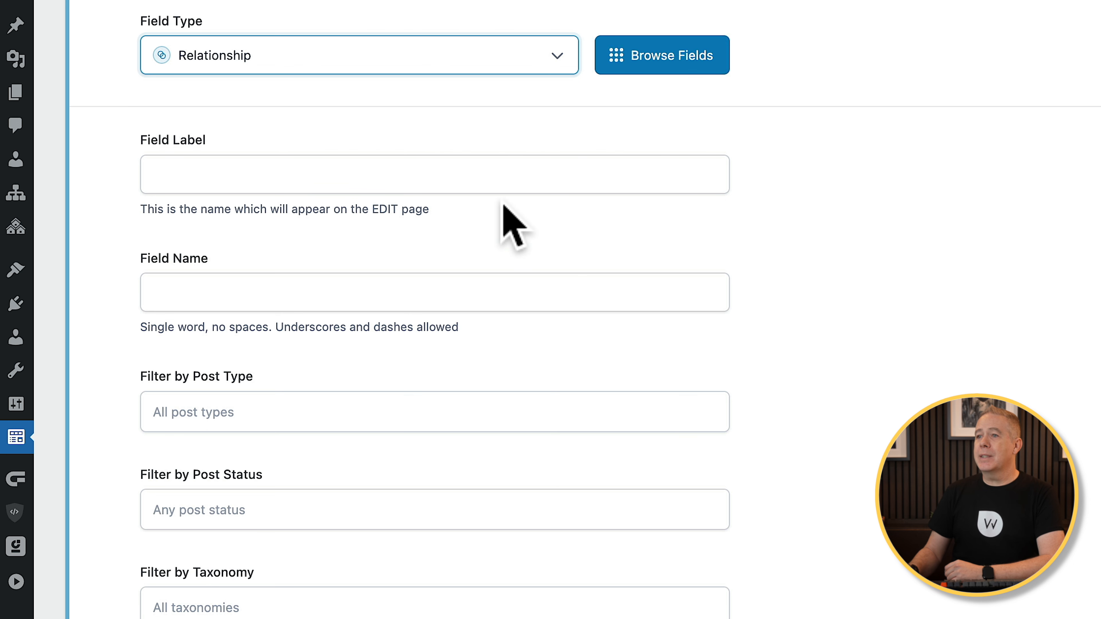
Label the new relationship field Property to Agent, with the field name property_to_agent
click(315, 176)
text(Property to Agent)
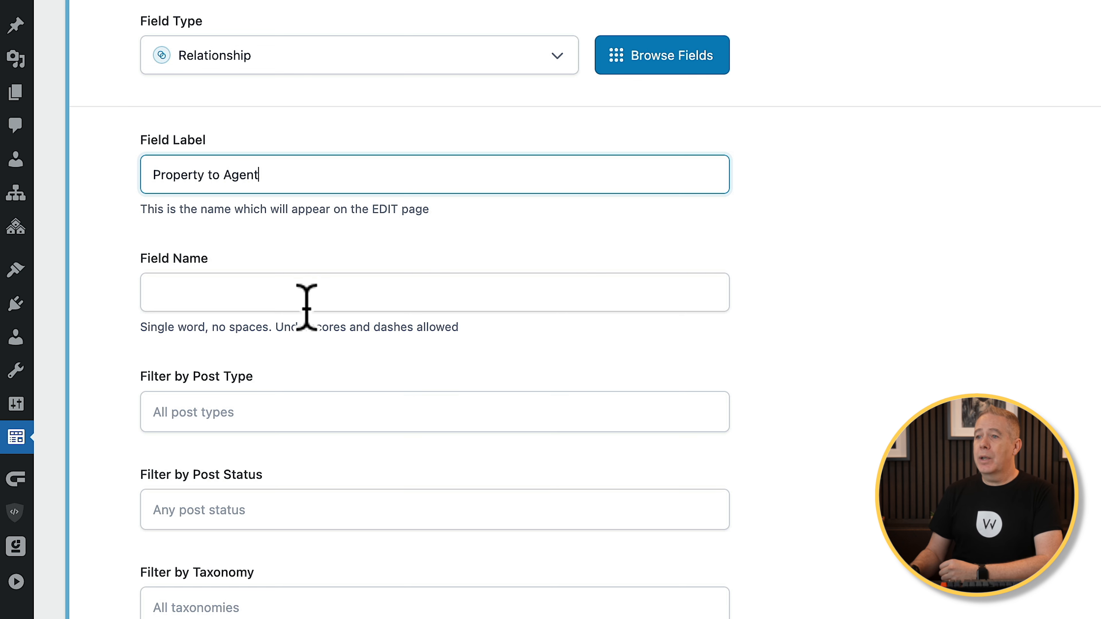
click(307, 295)
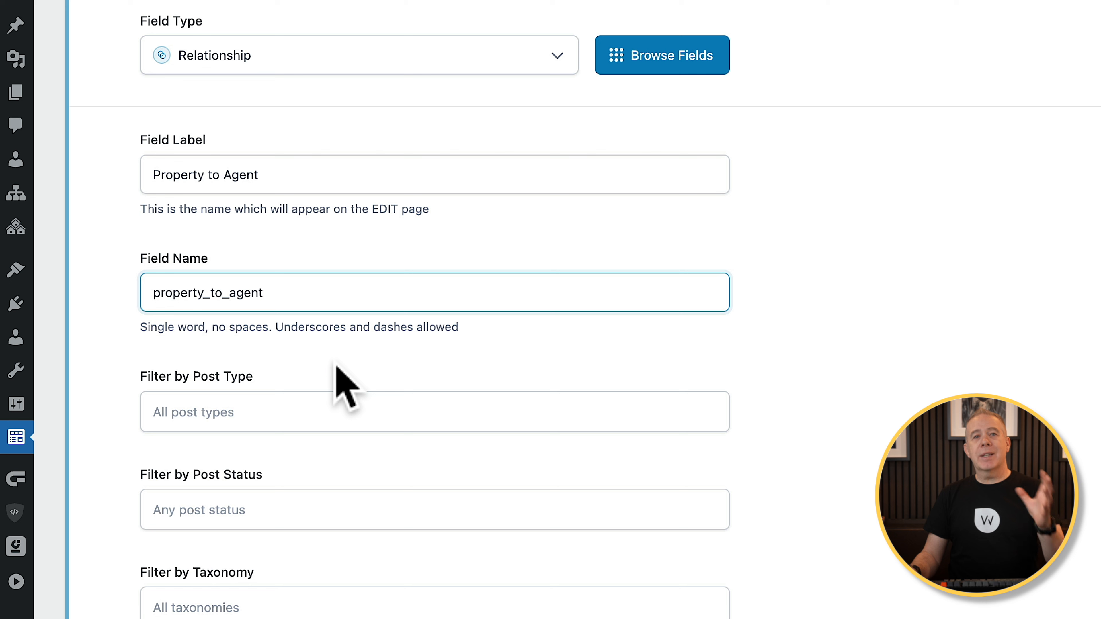
Restrict the Property to Agent field to the Agent post type and disable its Post Type and Taxonomy filters
click(302, 406)
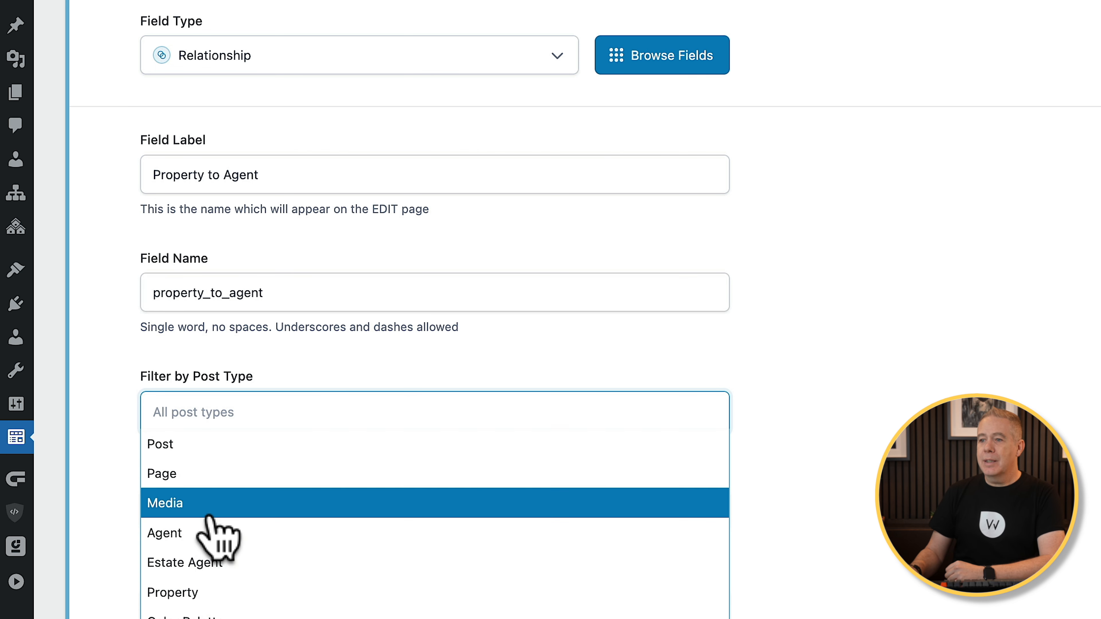
click(199, 534)
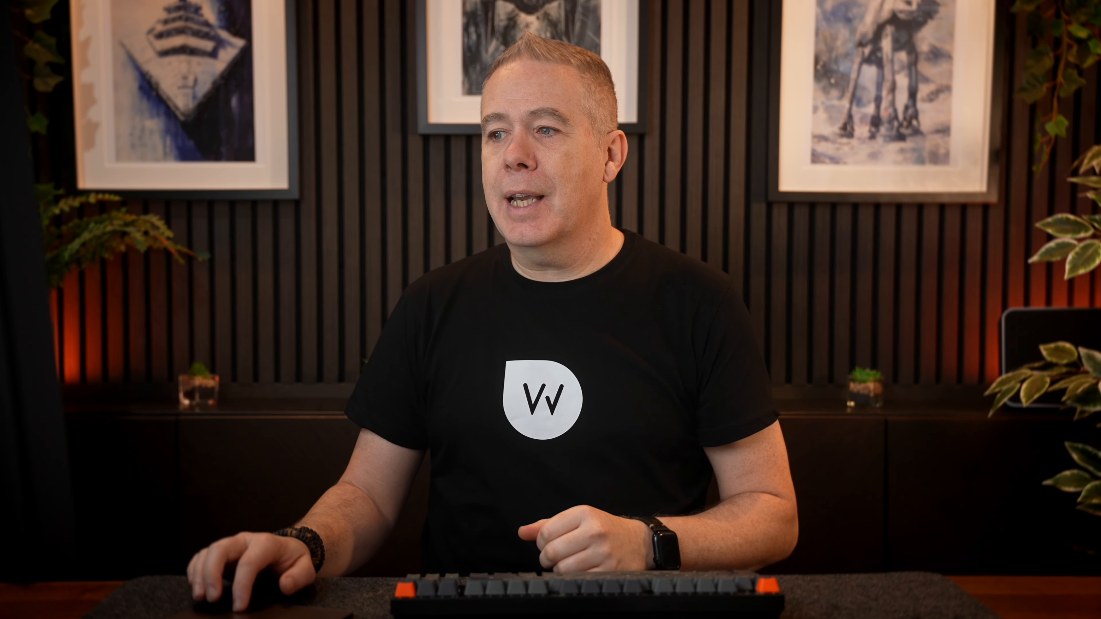
click(638, 254)
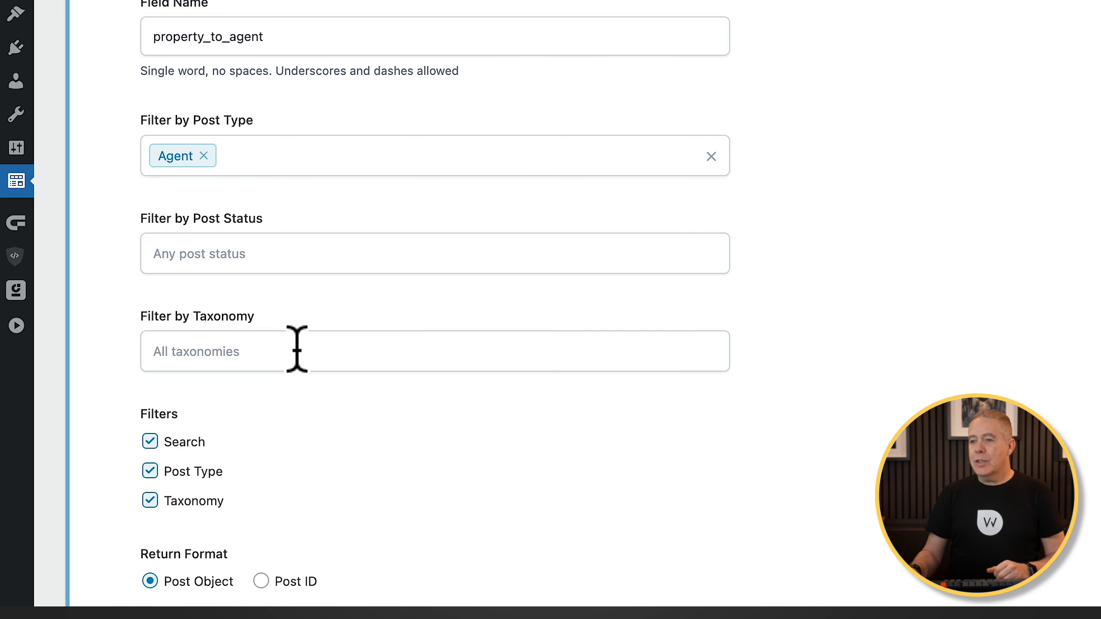
scroll(570, 430, down, 5)
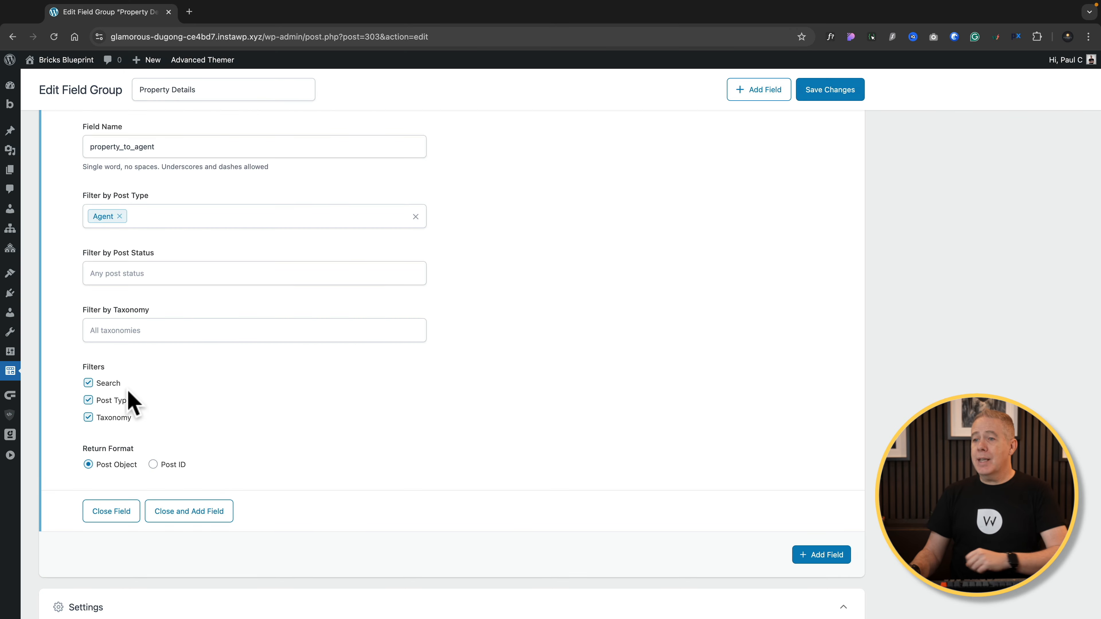
click(142, 263)
click(142, 291)
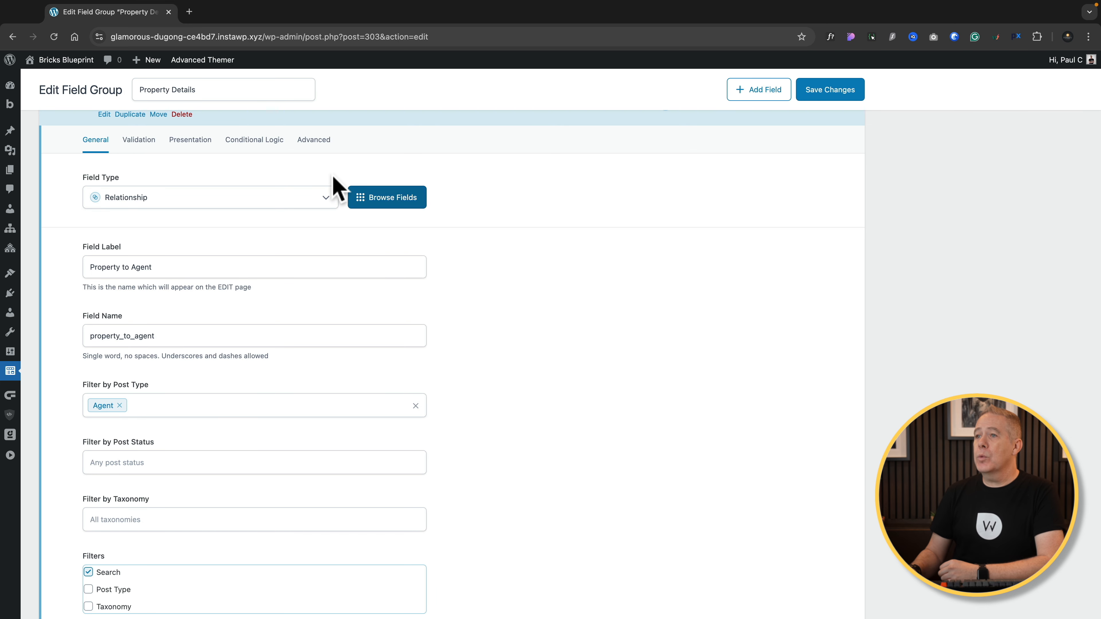
Make the Property to Agent field bidirectional, check its target field choices, and save the Property Details field group
click(313, 140)
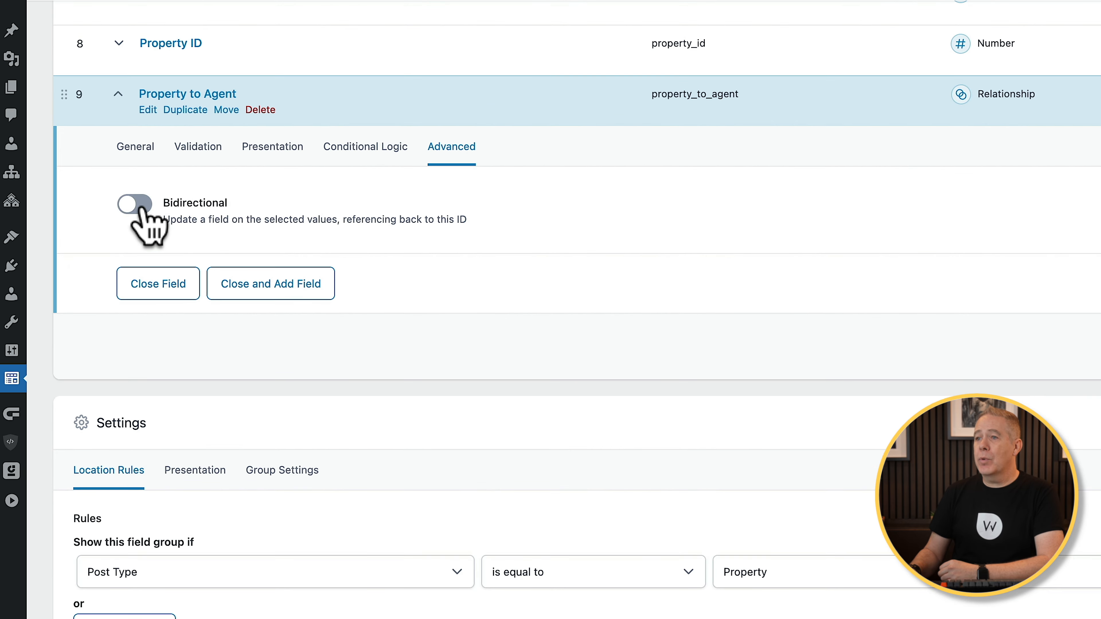
click(135, 204)
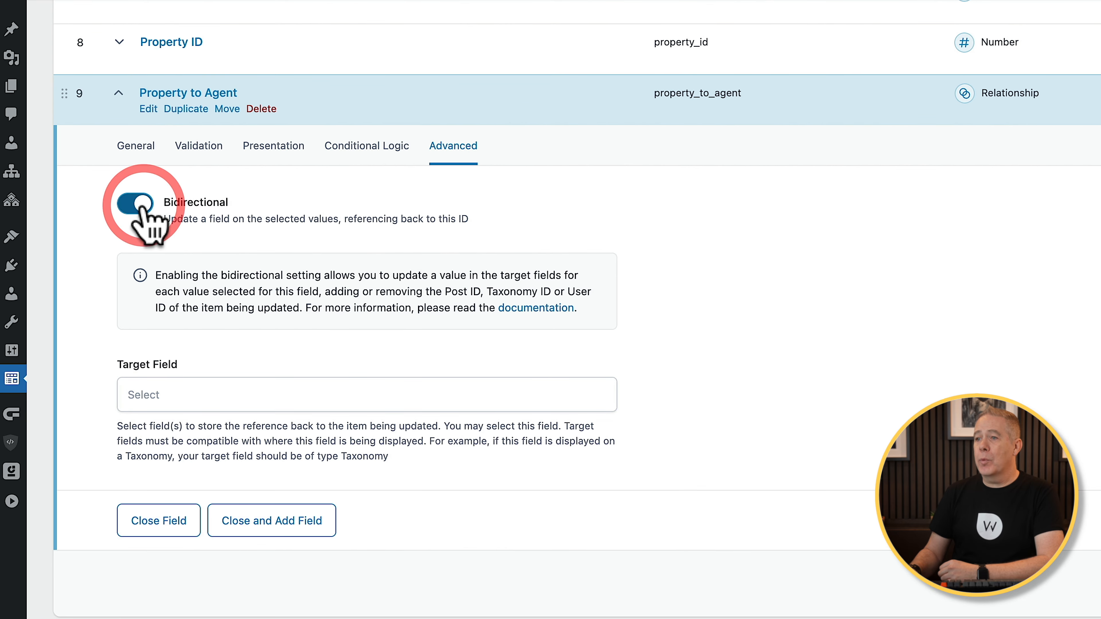
click(198, 395)
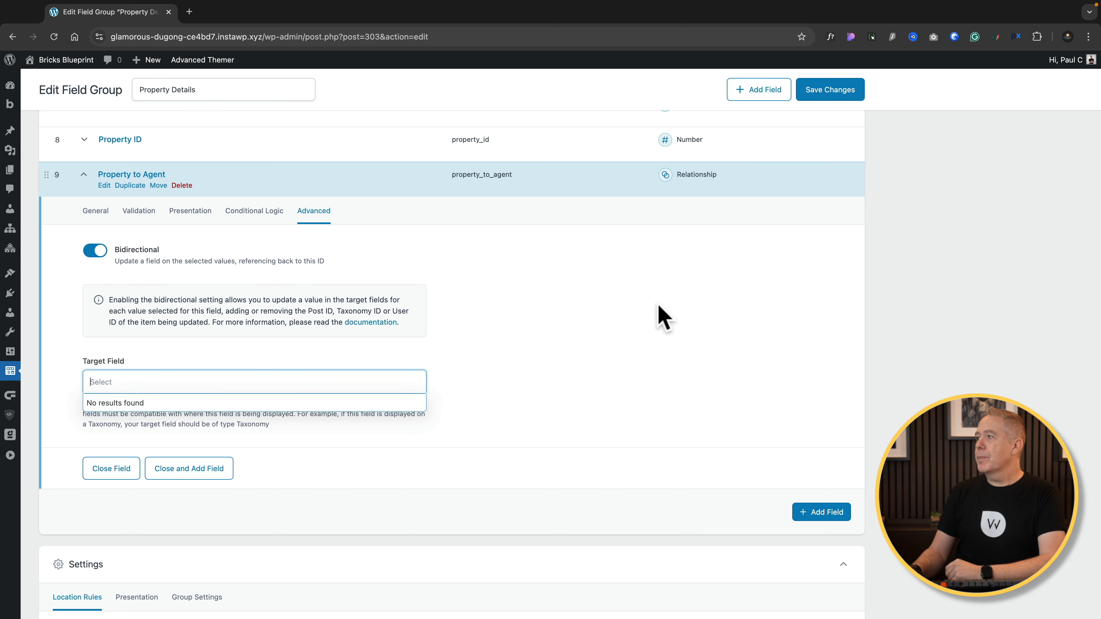
click(825, 92)
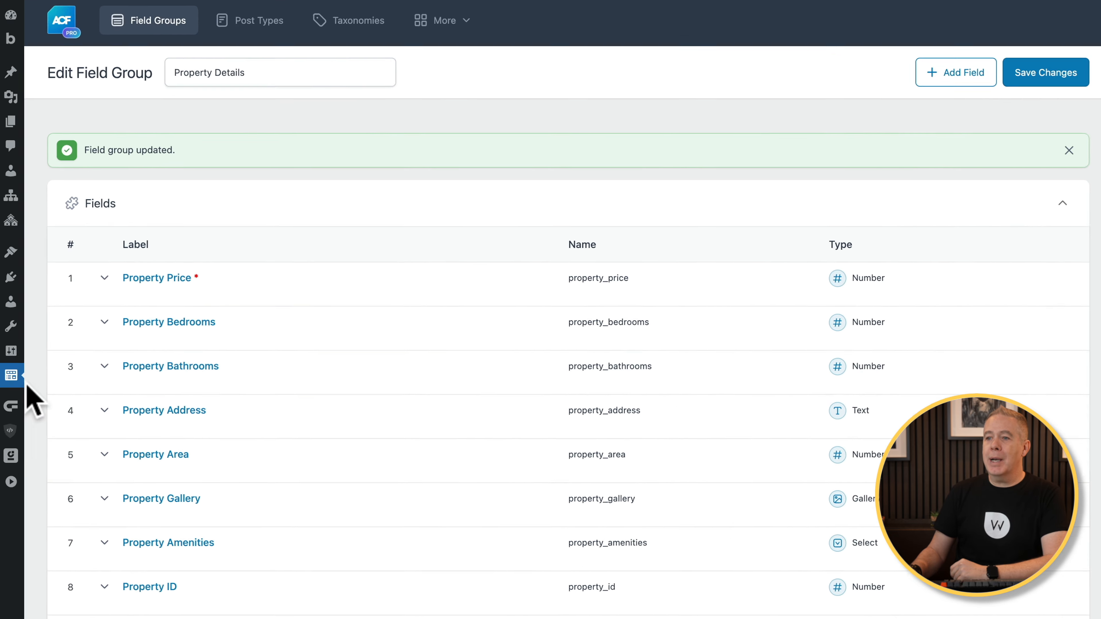
Open the Agent Details field group and add a new field of type Relationship
mouse_move(12, 372)
click(72, 408)
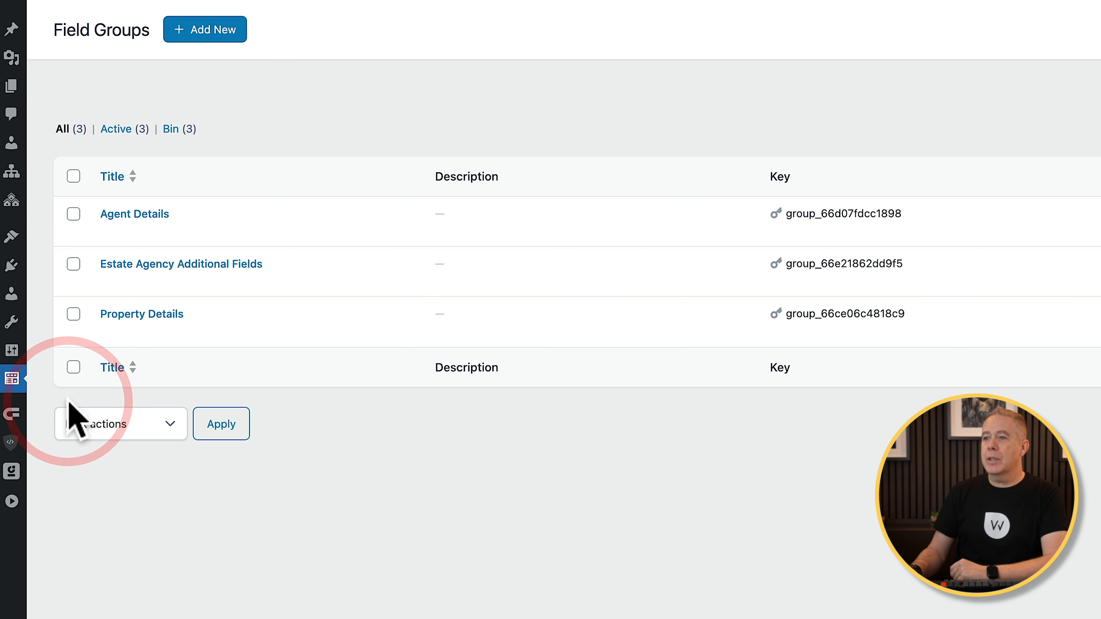
click(152, 215)
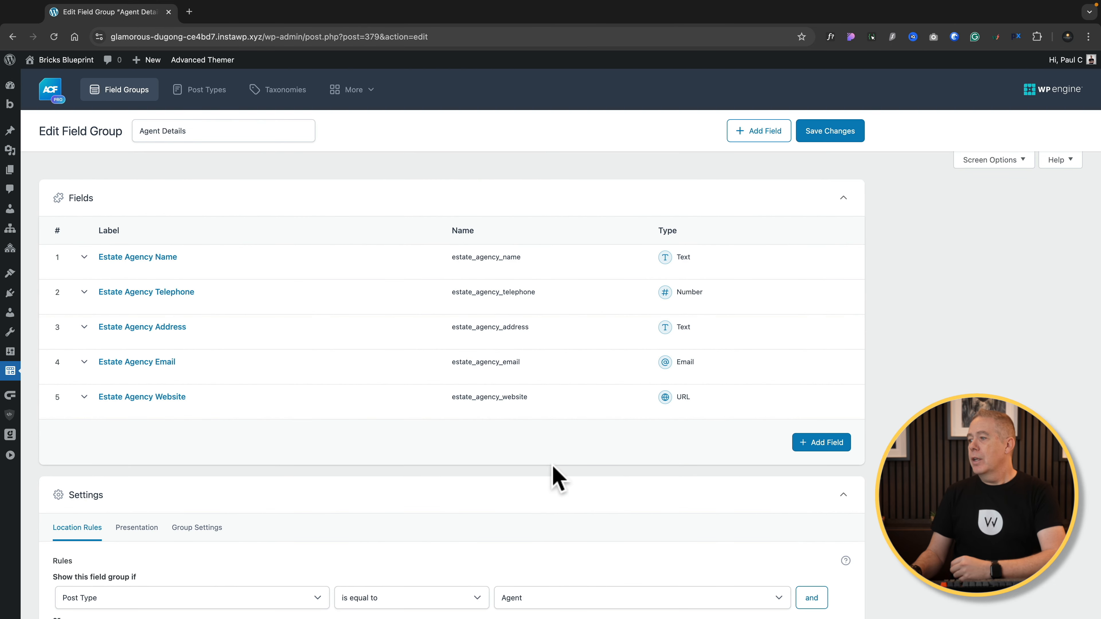
click(802, 445)
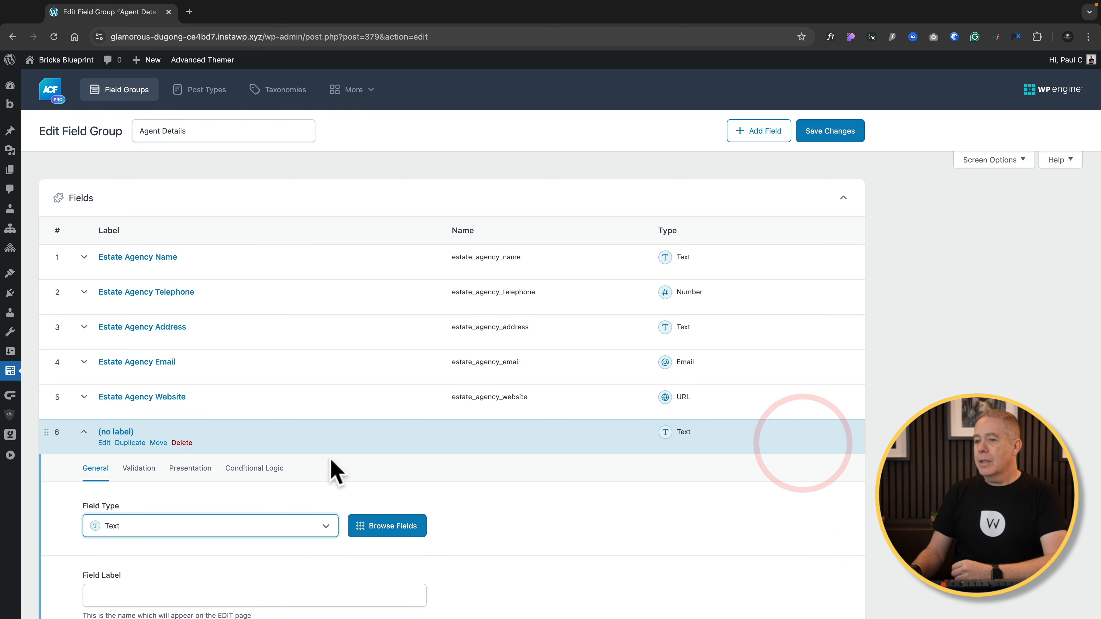
scroll(332, 467, down, 5)
click(325, 332)
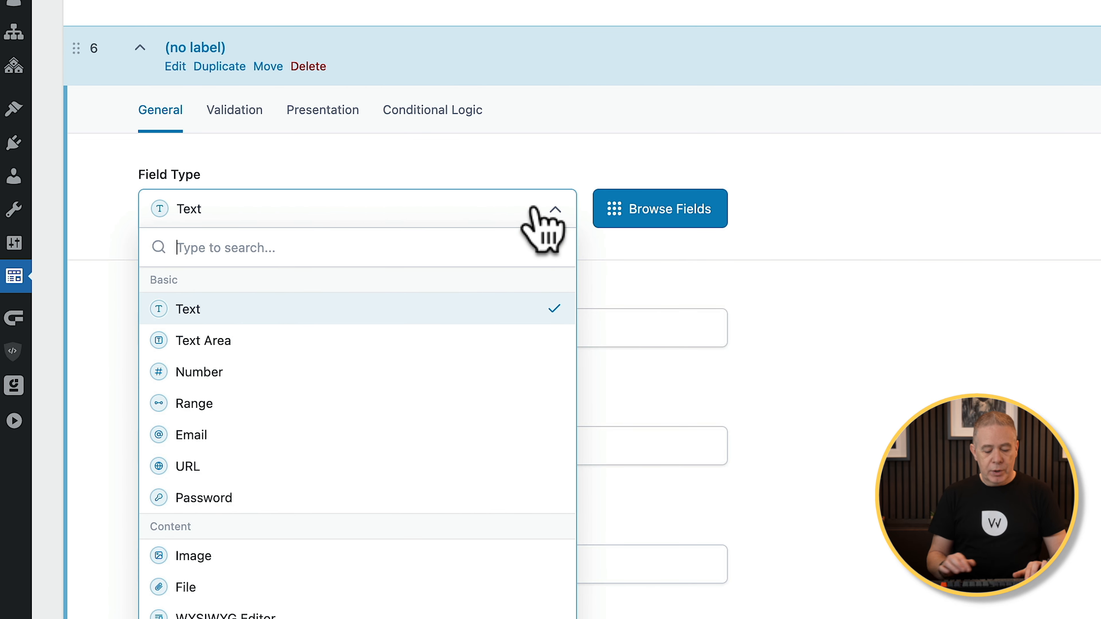
text(relat)
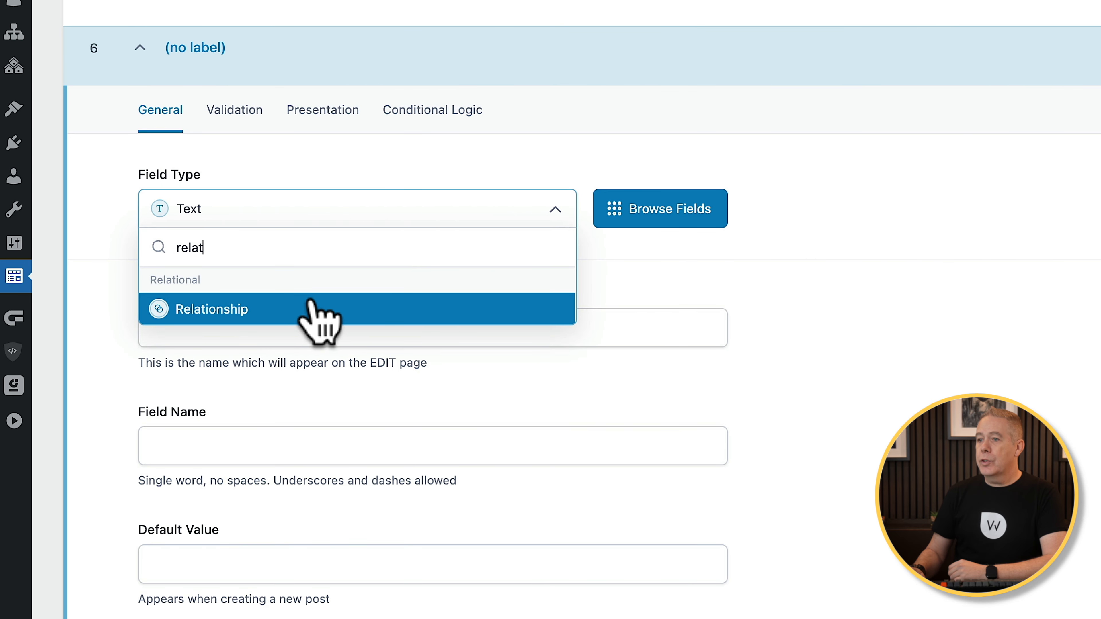
click(307, 312)
Label the new relationship field Agent to Property, with the field name agent_to_property
scroll(723, 330, down, 3)
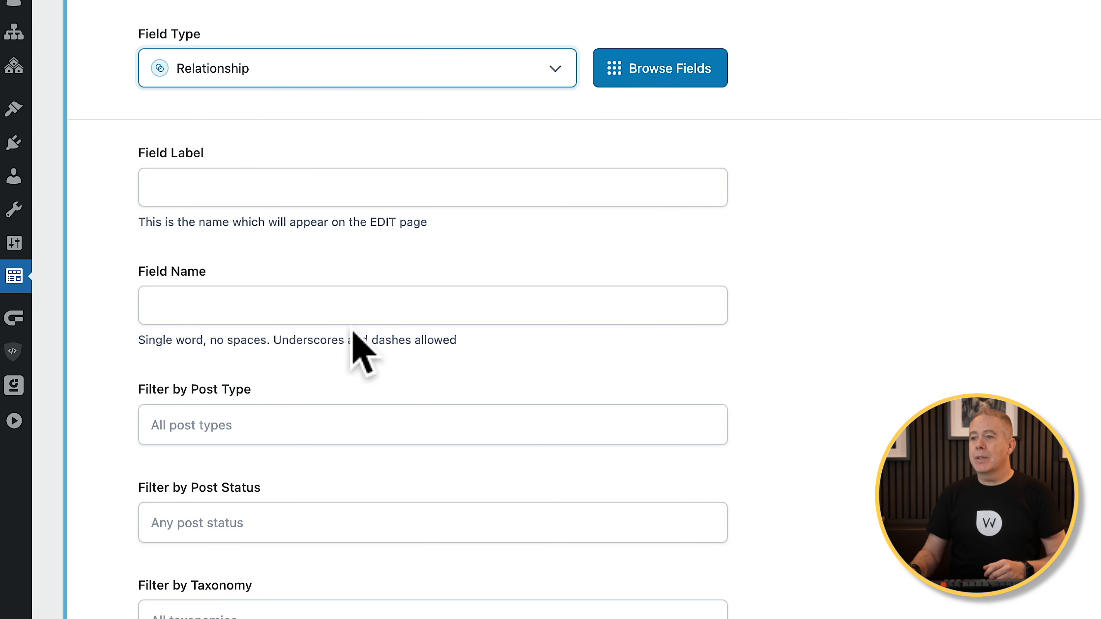
click(206, 193)
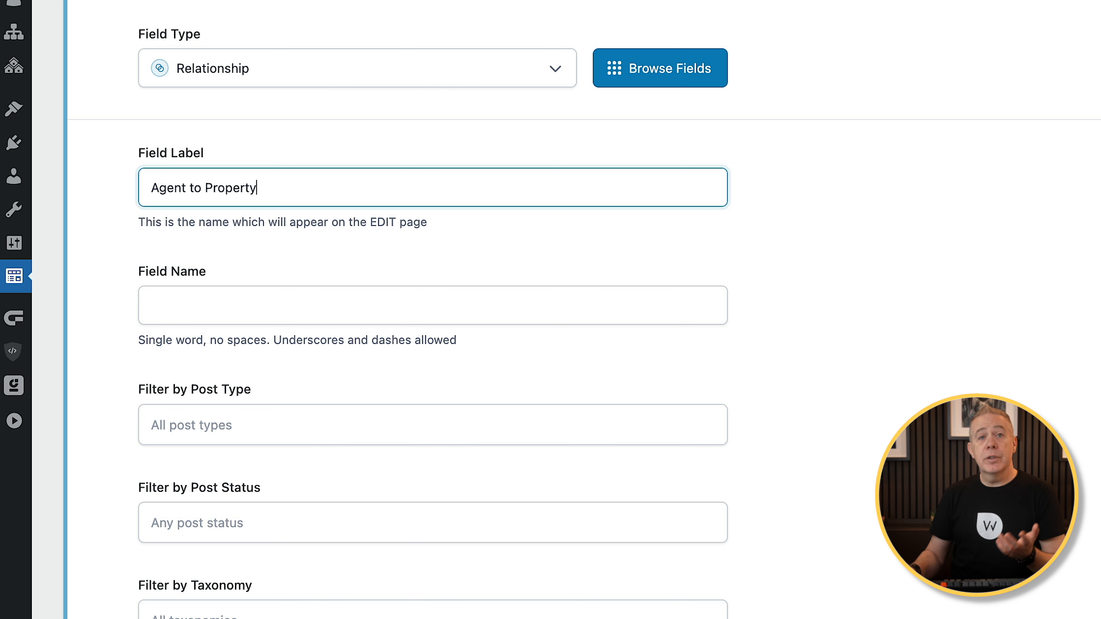
click(258, 309)
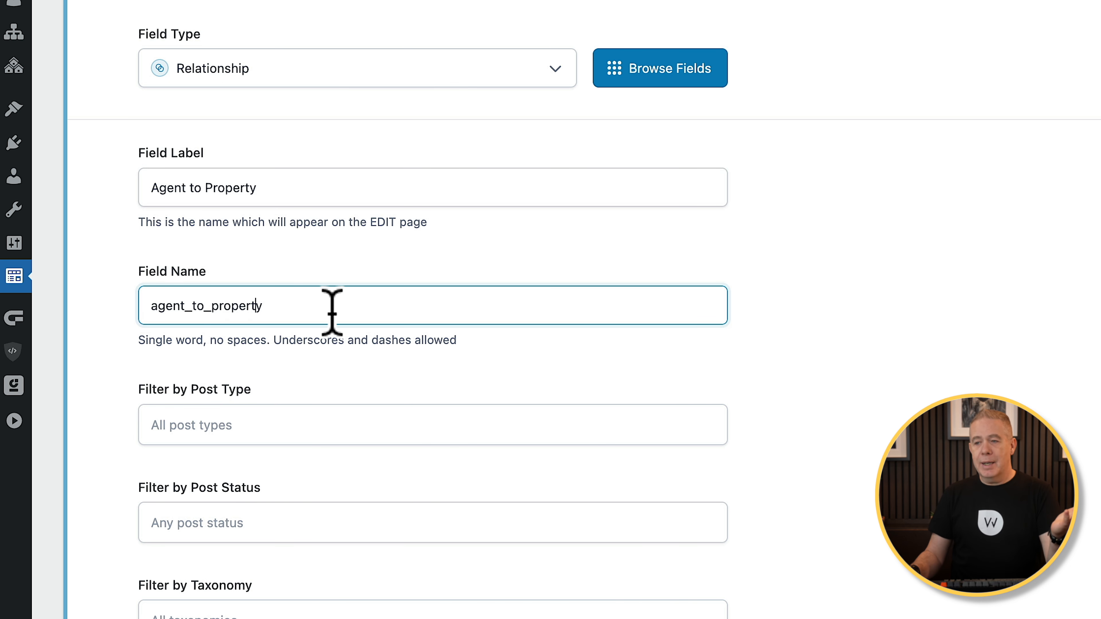
Restrict the Agent to Property field to the Property post type and disable its Post Type and Taxonomy filters
scroll(700, 384, down, 3)
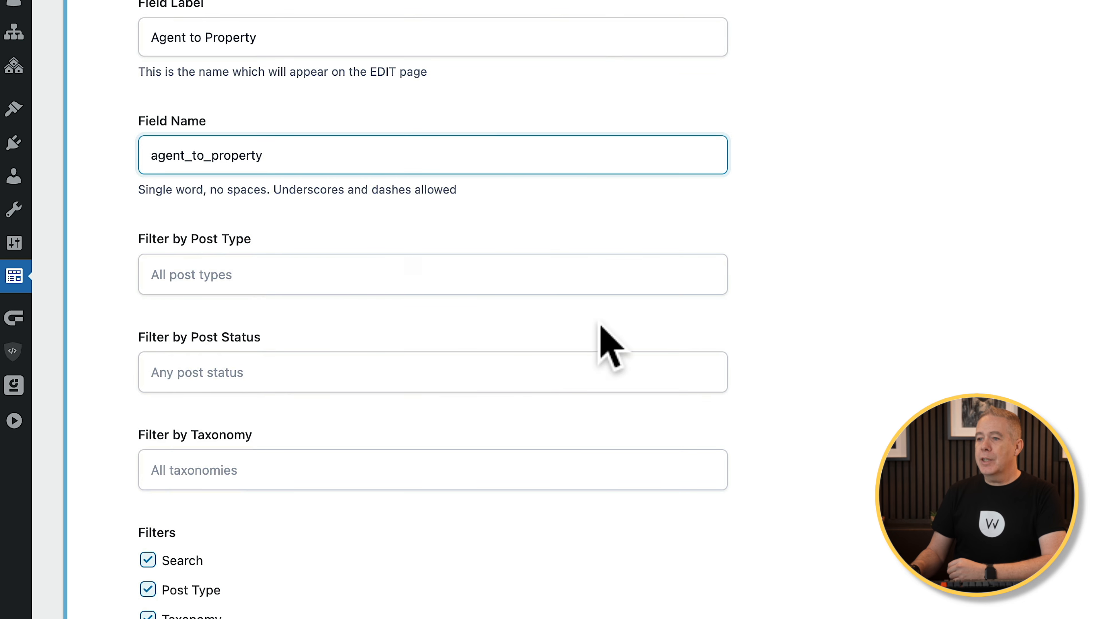
click(345, 274)
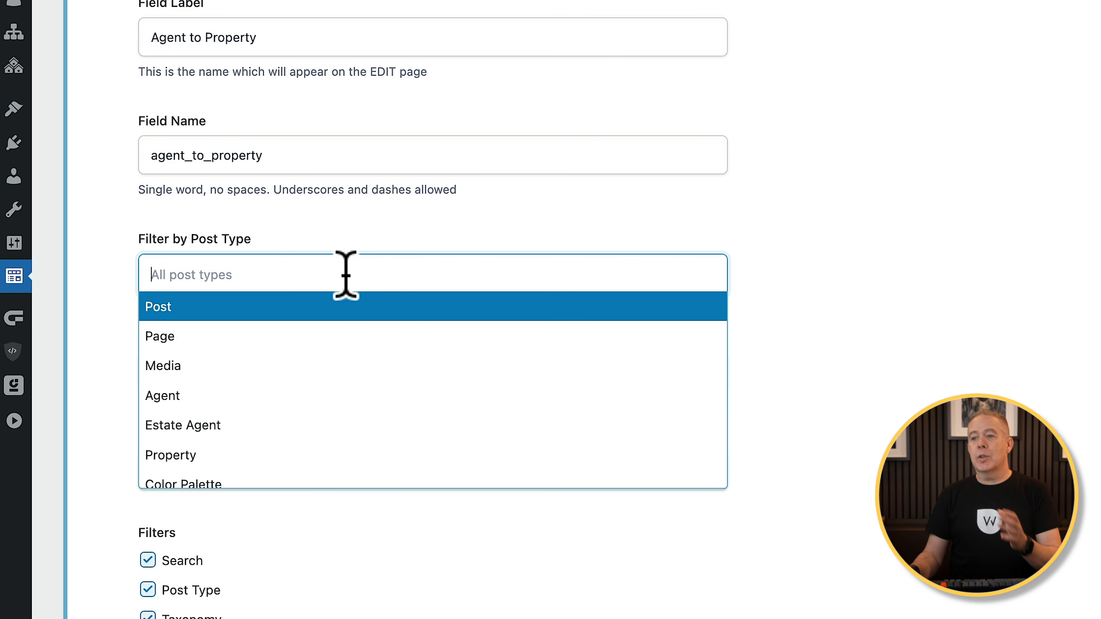
click(208, 454)
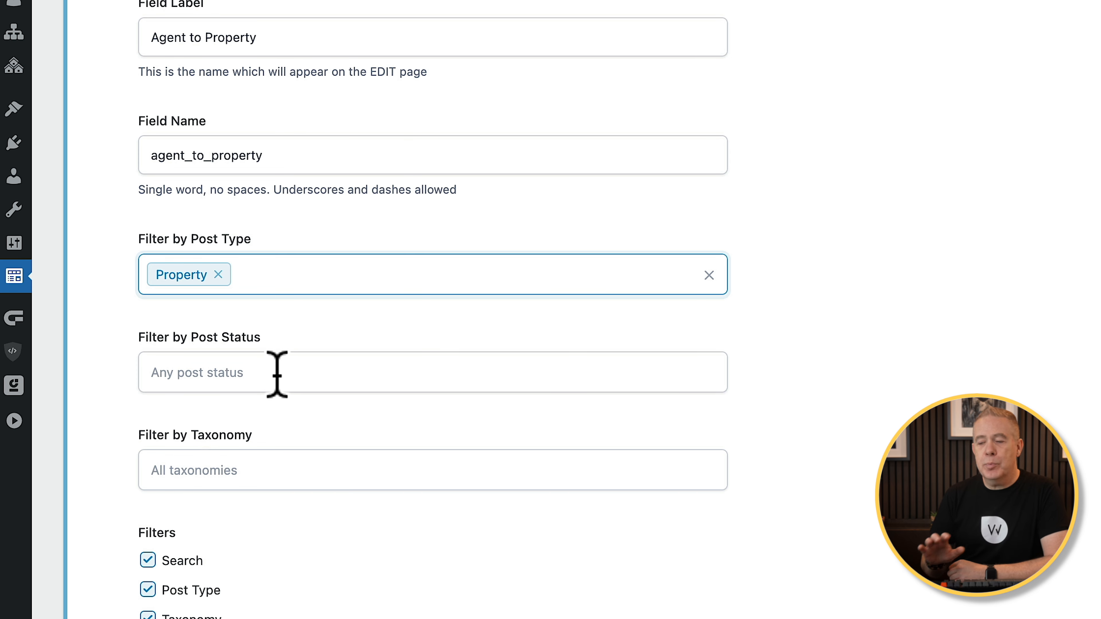
scroll(834, 368, down, 6)
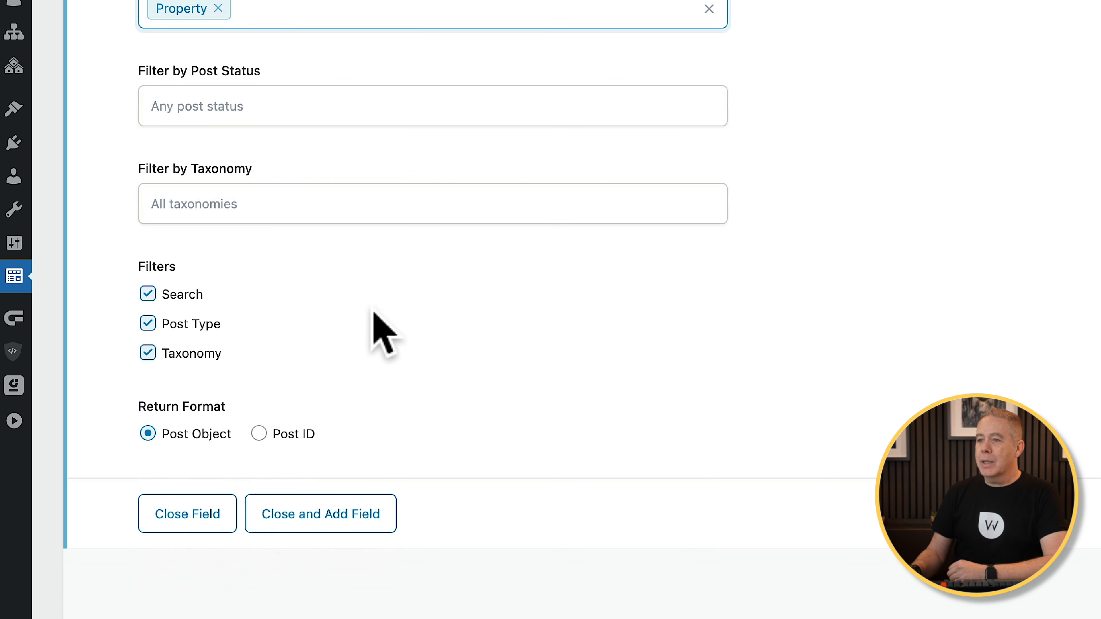
click(149, 323)
click(148, 352)
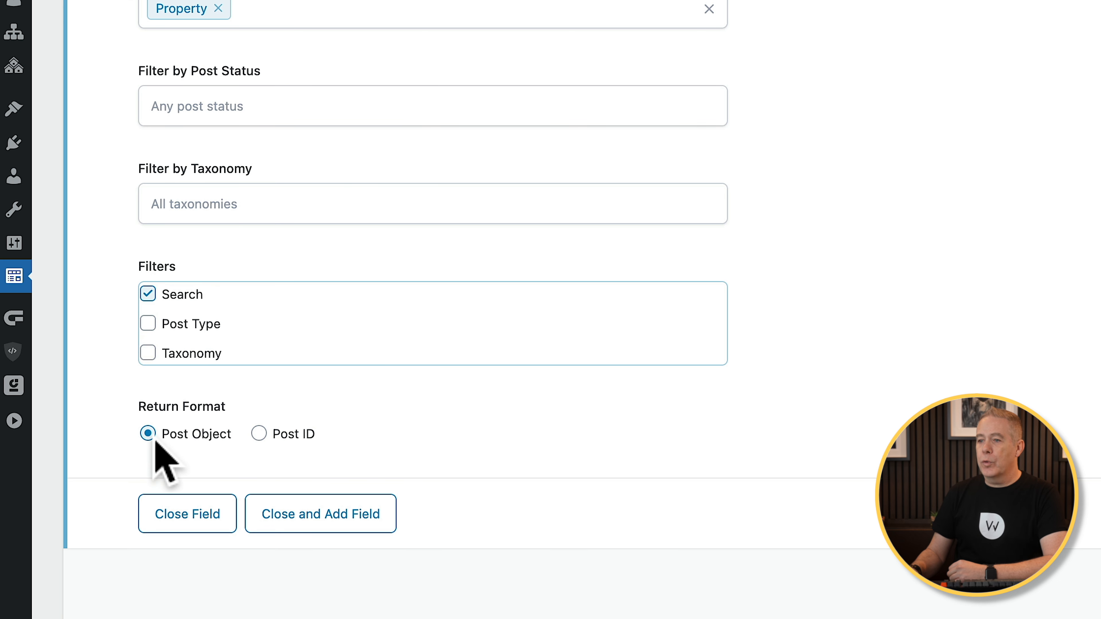
Make the Agent to Property field bidirectional with Property to Agent as its target field, and save the Agent Details field group
scroll(776, 381, up, 12)
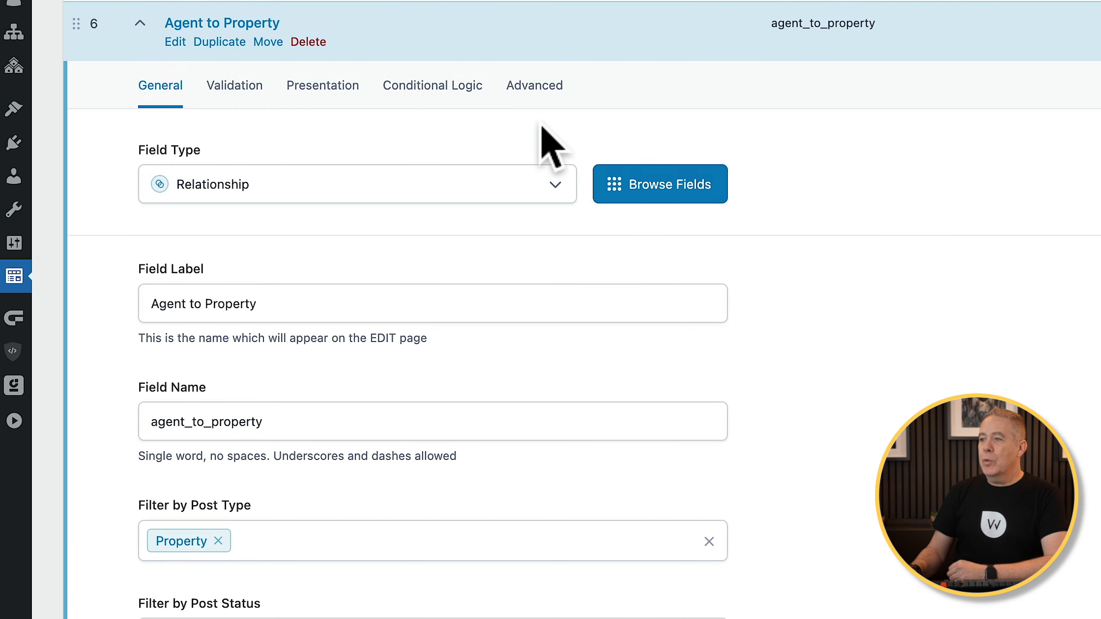
click(529, 93)
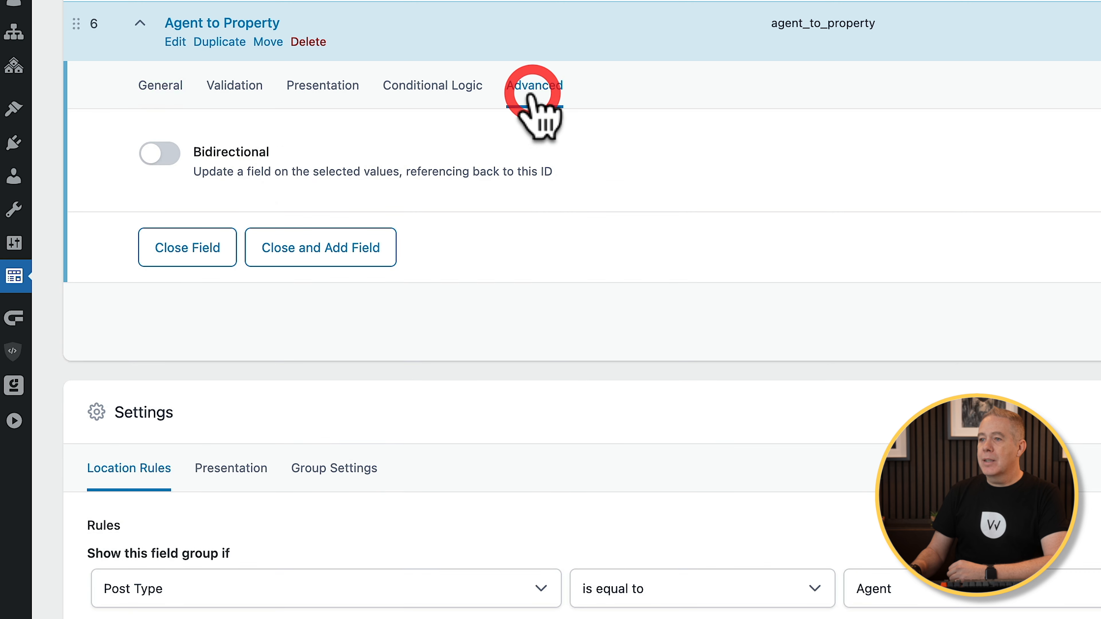
click(162, 155)
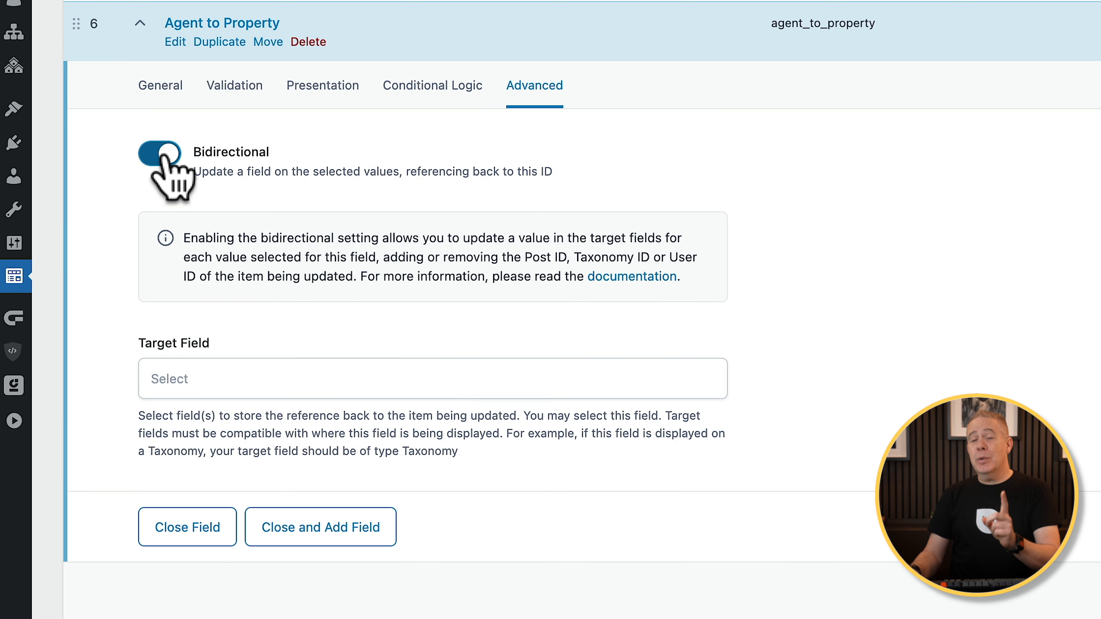
click(229, 375)
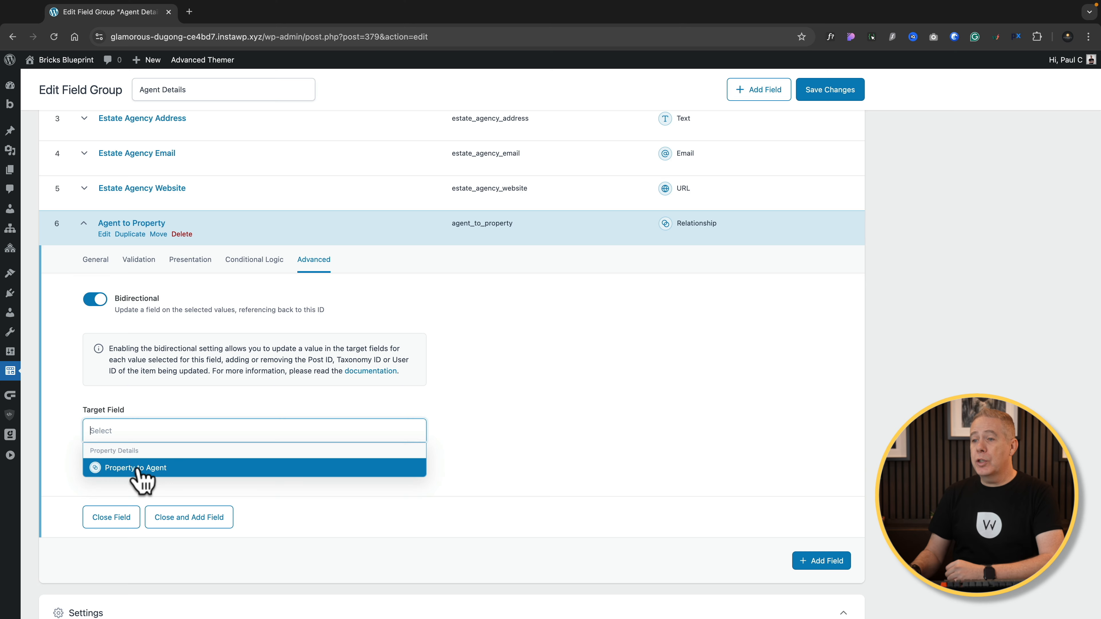
click(139, 467)
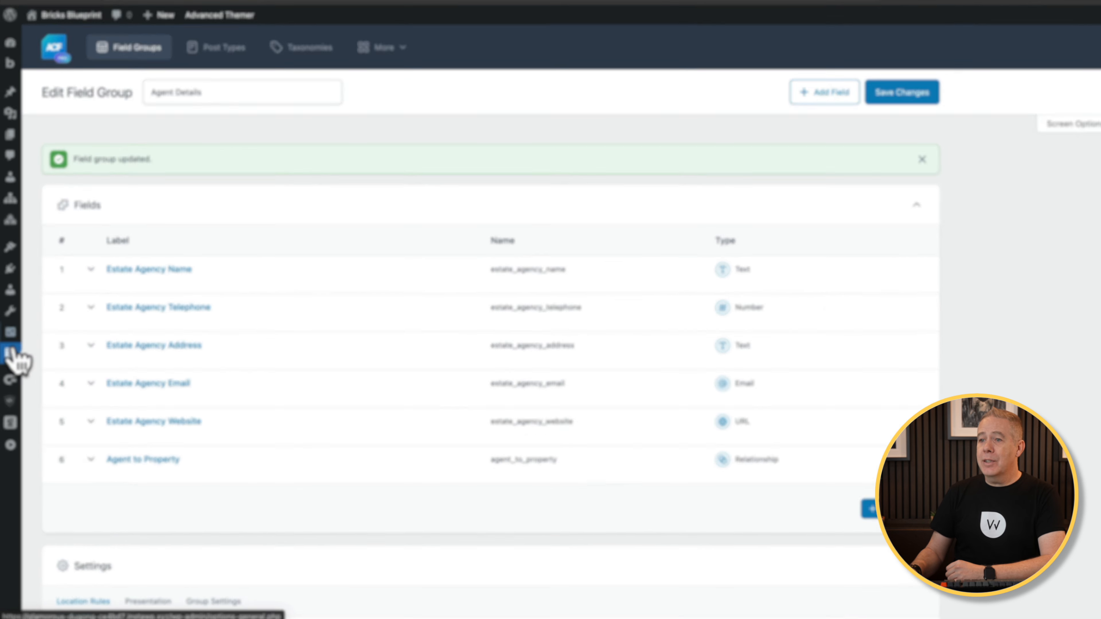
Open the Property Details field group and expand its Property to Agent field for editing
mouse_move(10, 370)
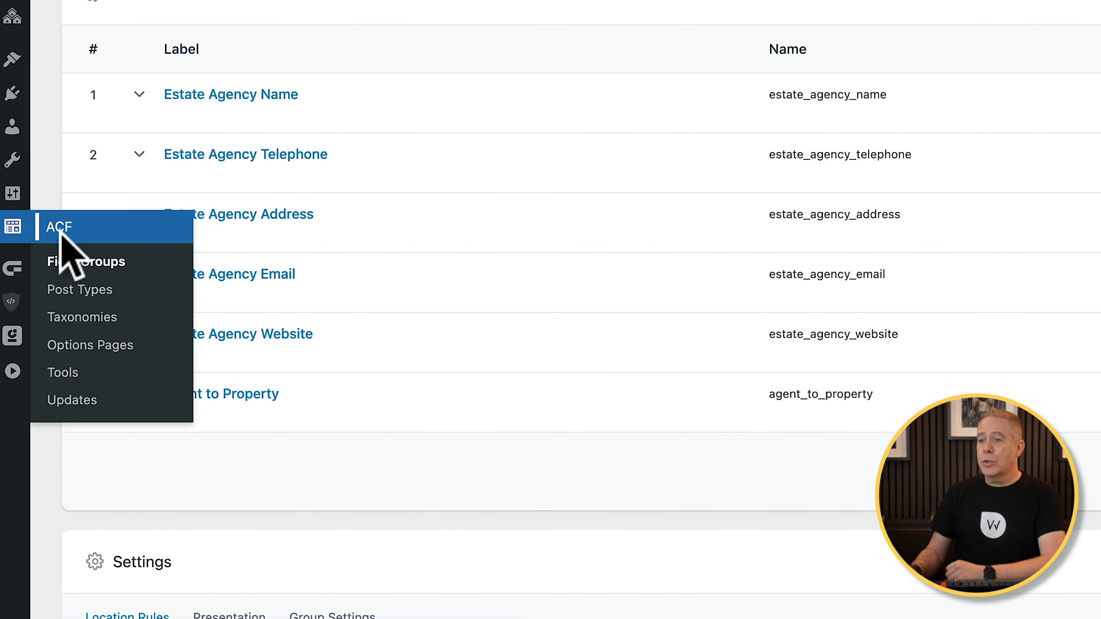
click(74, 254)
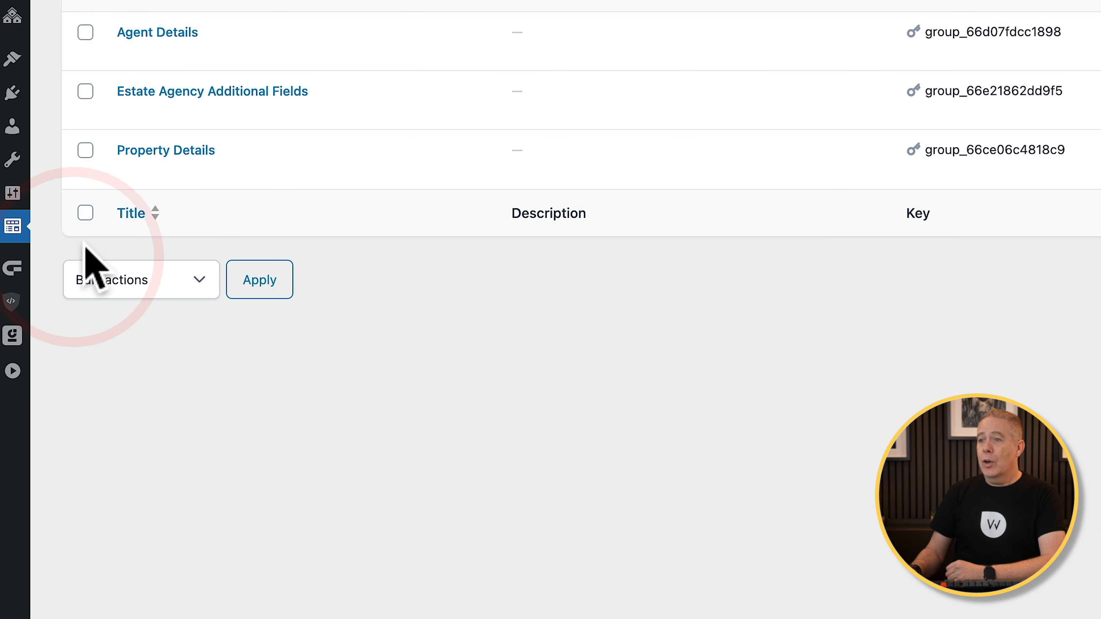
click(204, 148)
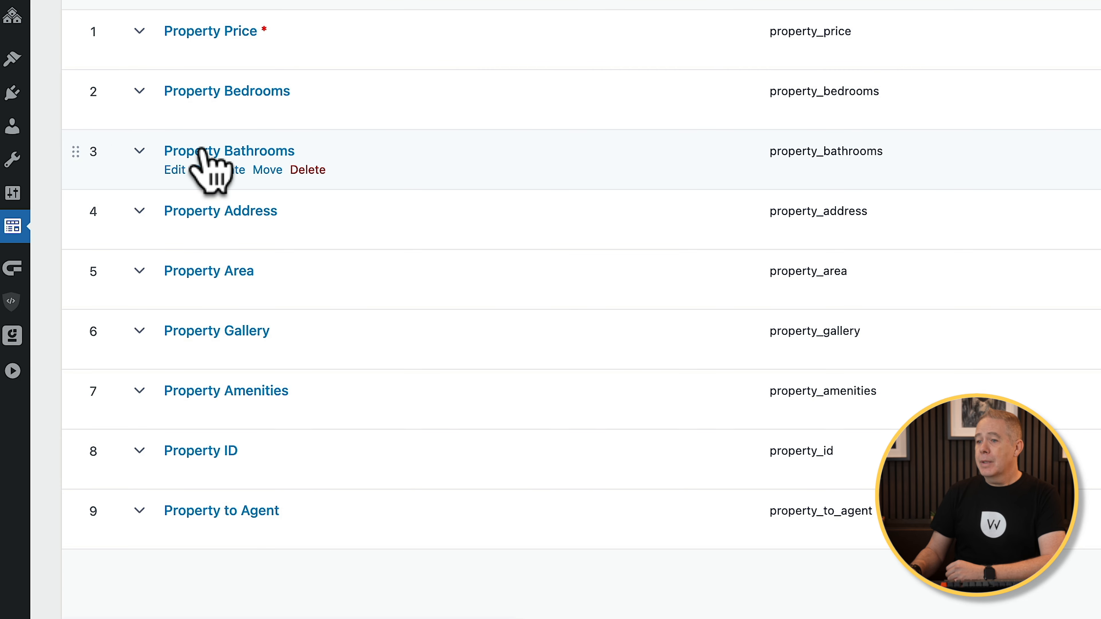
scroll(628, 513, down, 4)
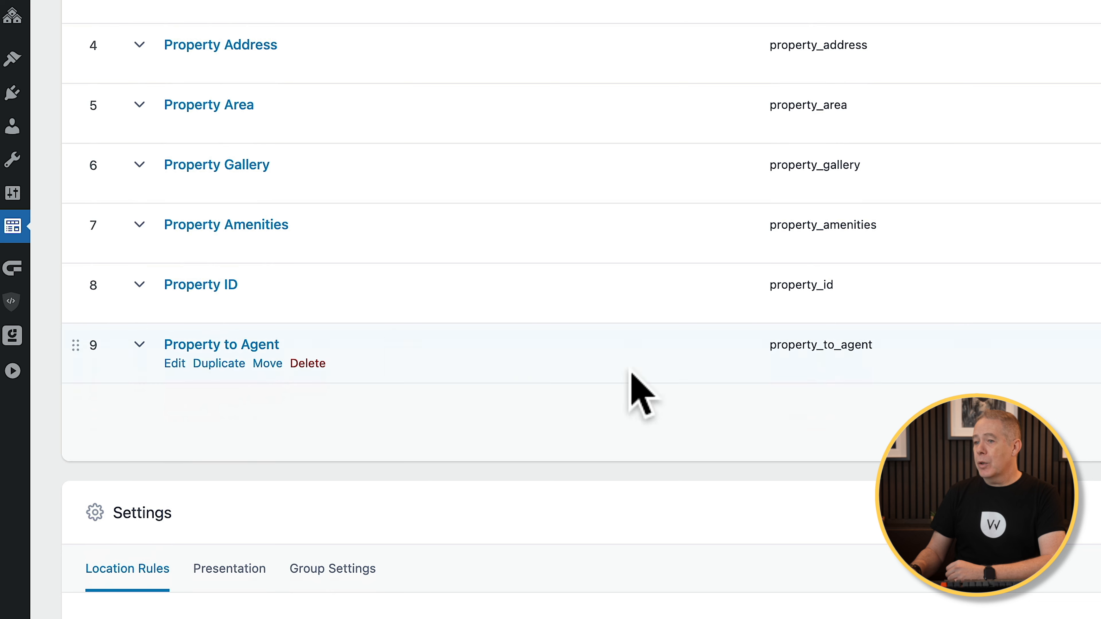
click(173, 364)
scroll(491, 393, down, 5)
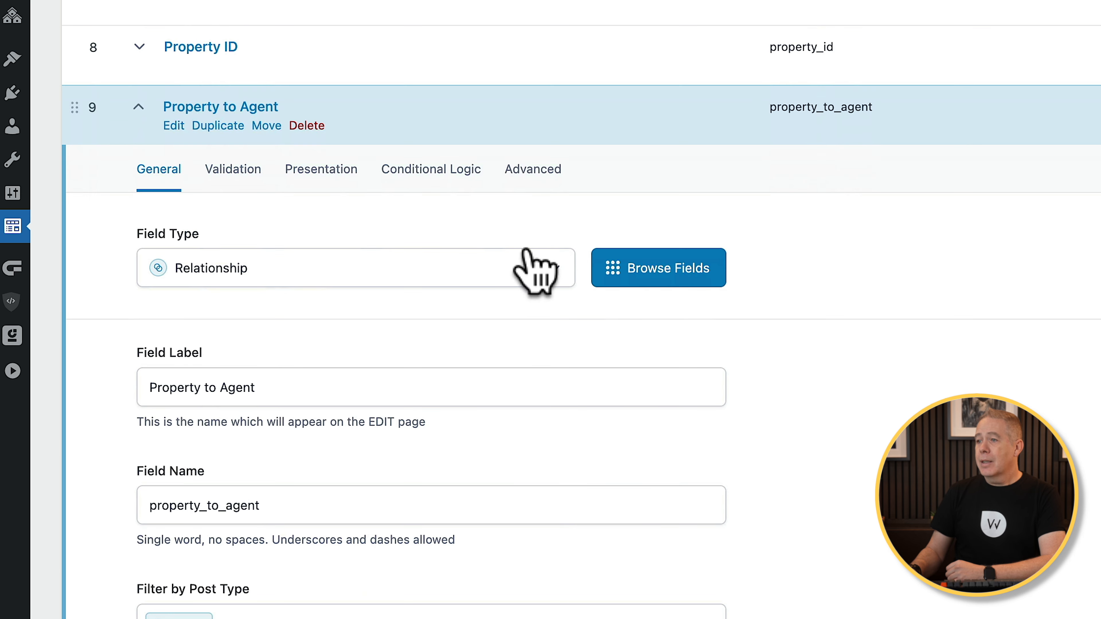
Set the bidirectional target field of Property to Agent to Agent to Property, and save the Property Details field group
click(538, 169)
scroll(482, 273, down, 5)
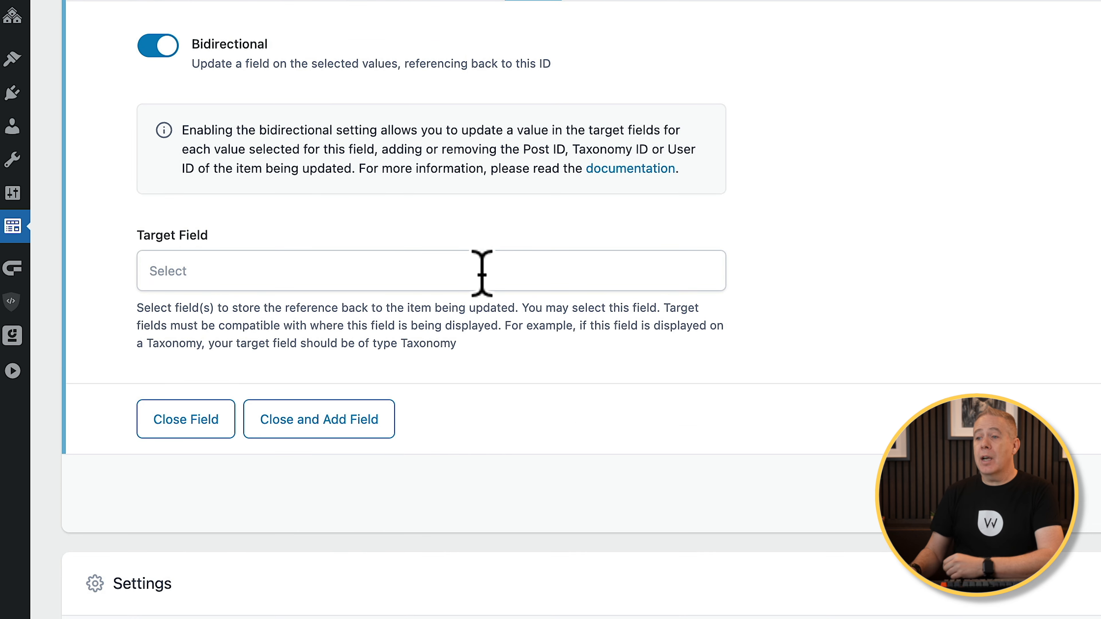
click(482, 273)
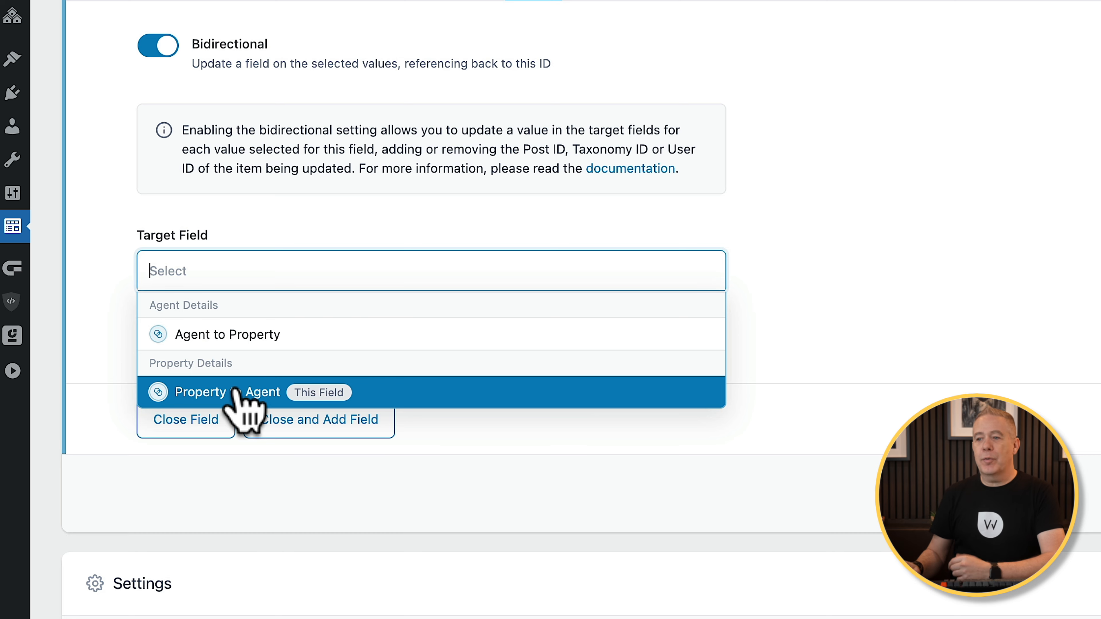
click(237, 334)
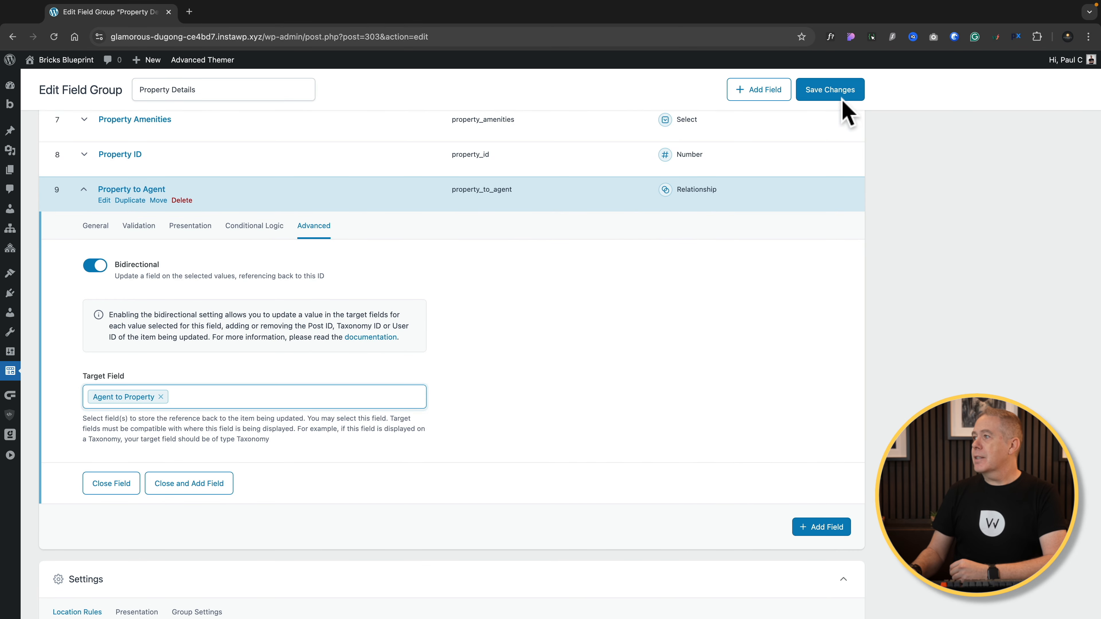
click(842, 97)
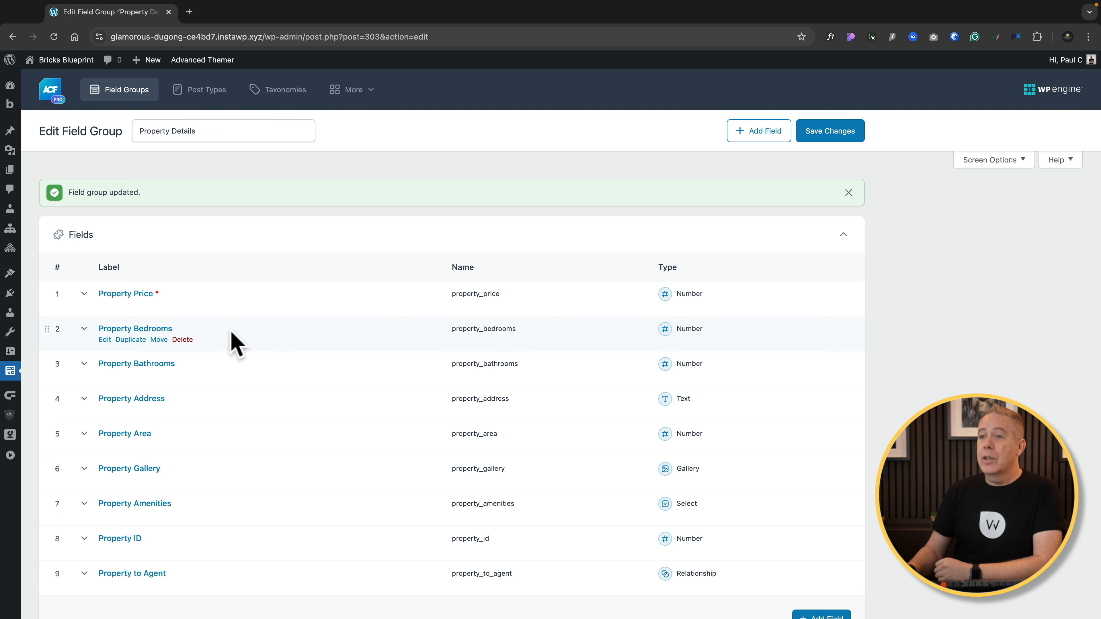
Open the Capitol Views property, assign the first listed agent in its Property to Agent field, and save the property
mouse_move(10, 237)
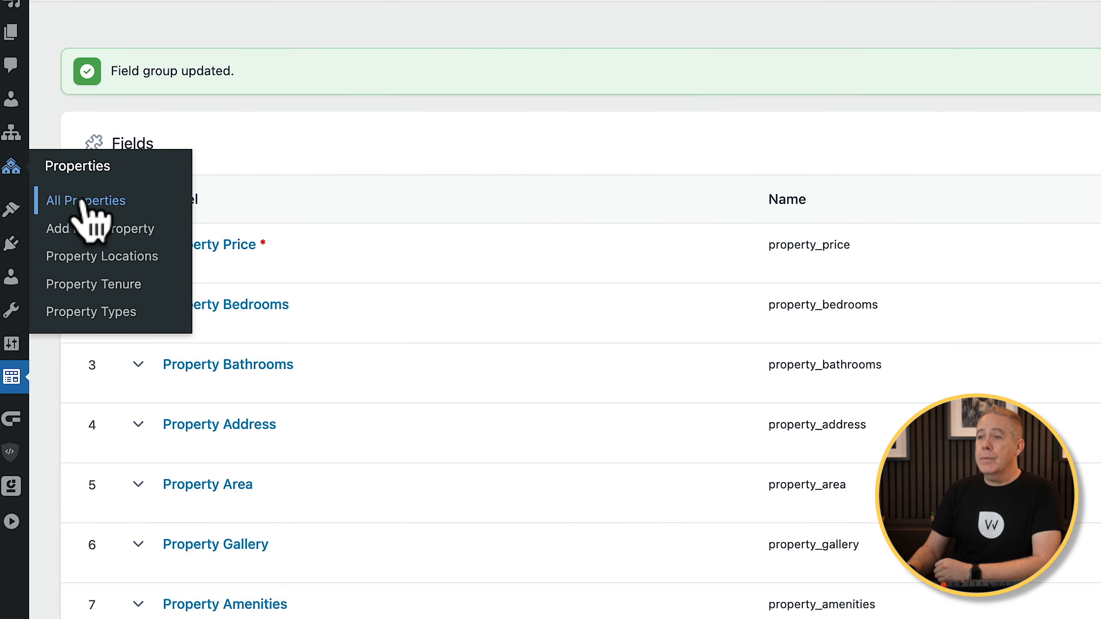
click(83, 202)
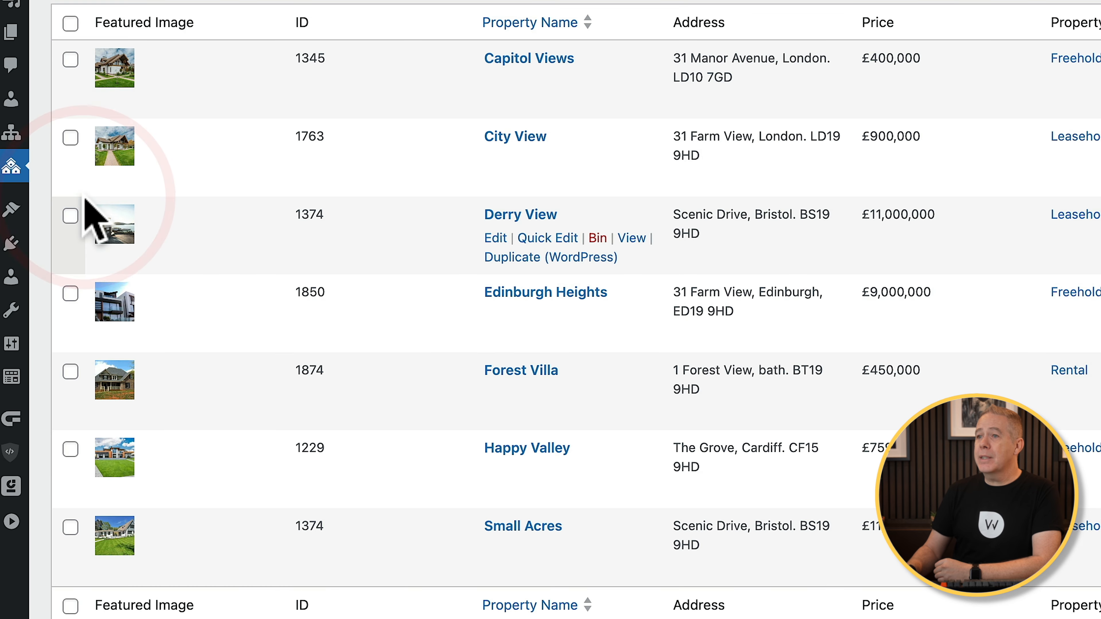
click(553, 61)
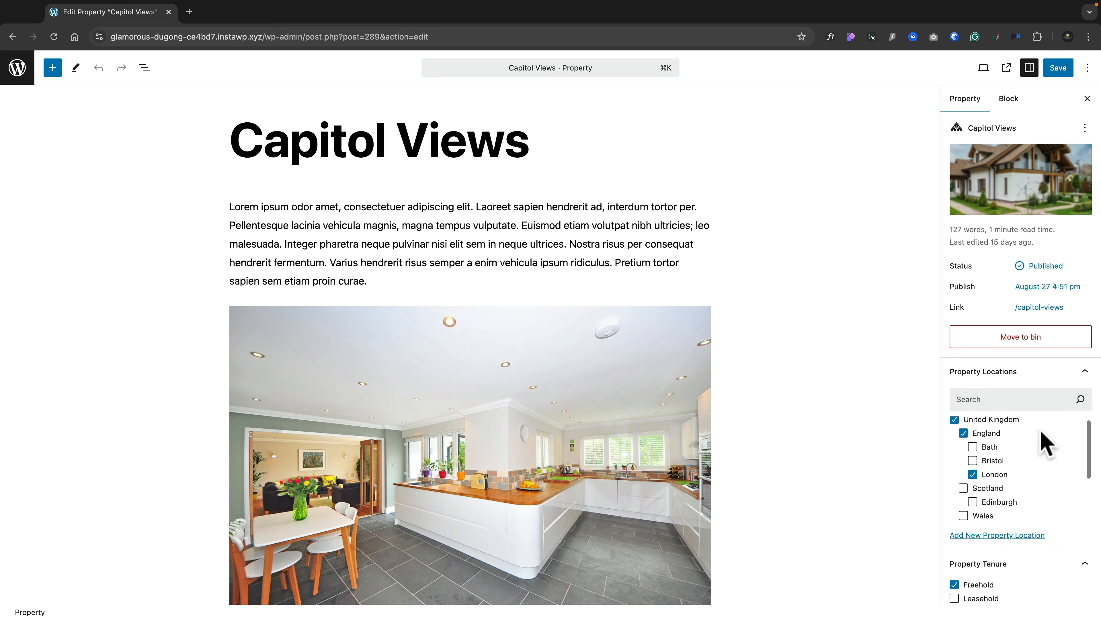
scroll(1086, 431, down, 10)
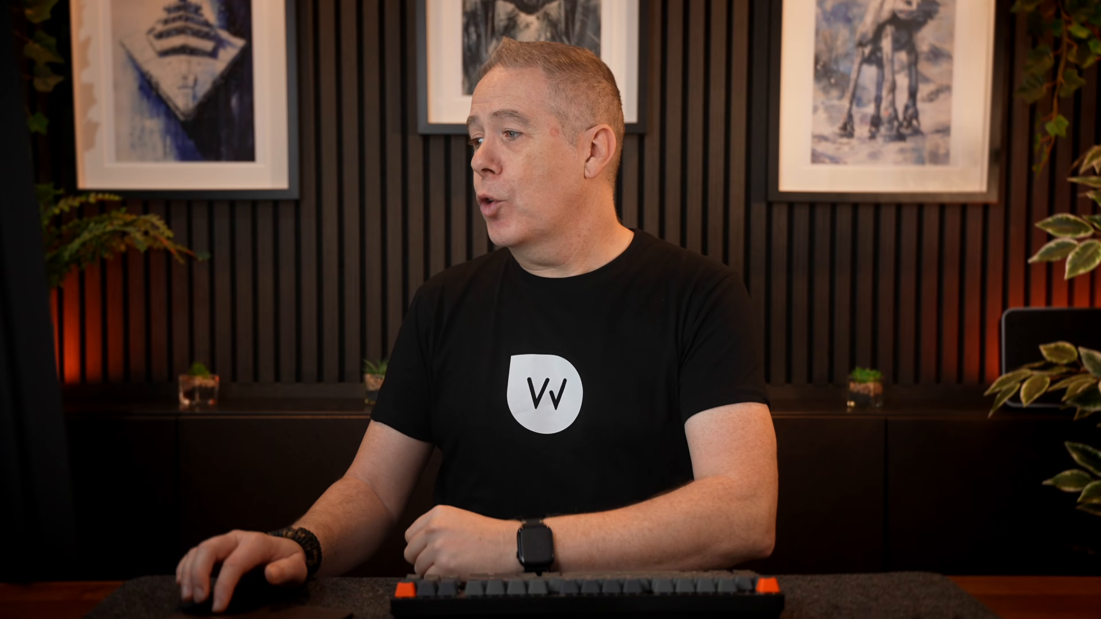
click(922, 465)
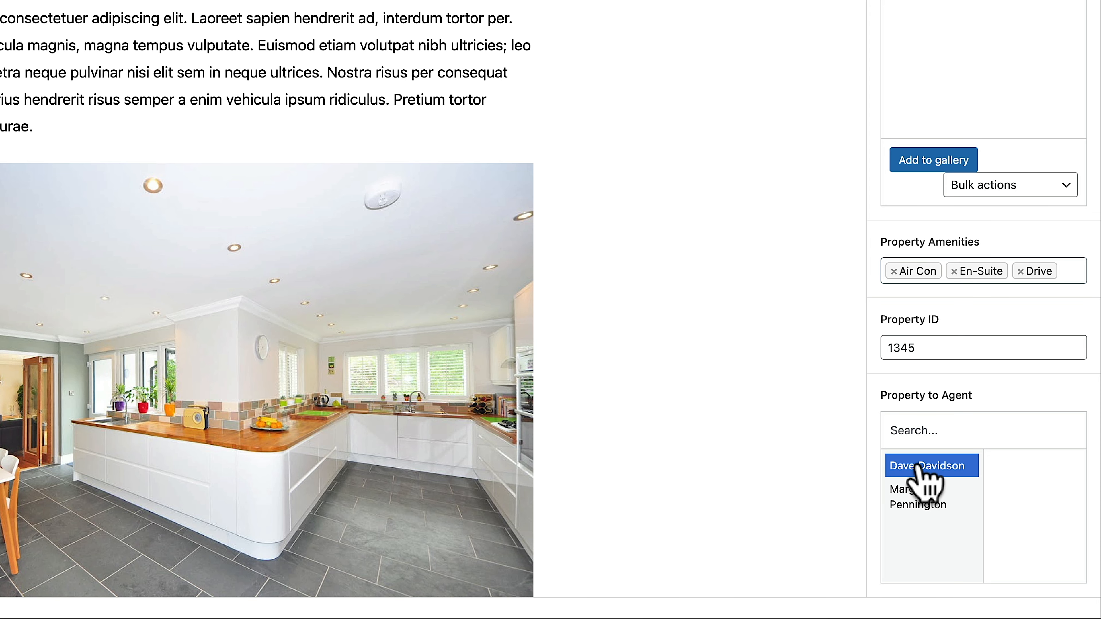
click(922, 465)
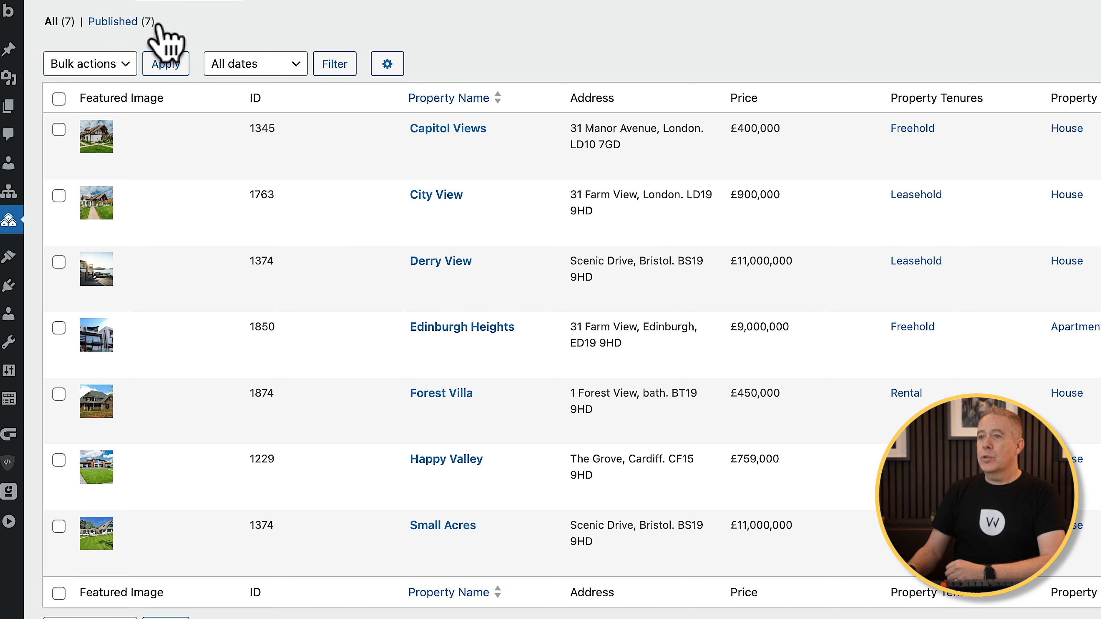
Open the record of the agent assigned to Capitol Views, add Forest Villa to its Agent to Property field, and save it
mouse_move(8, 162)
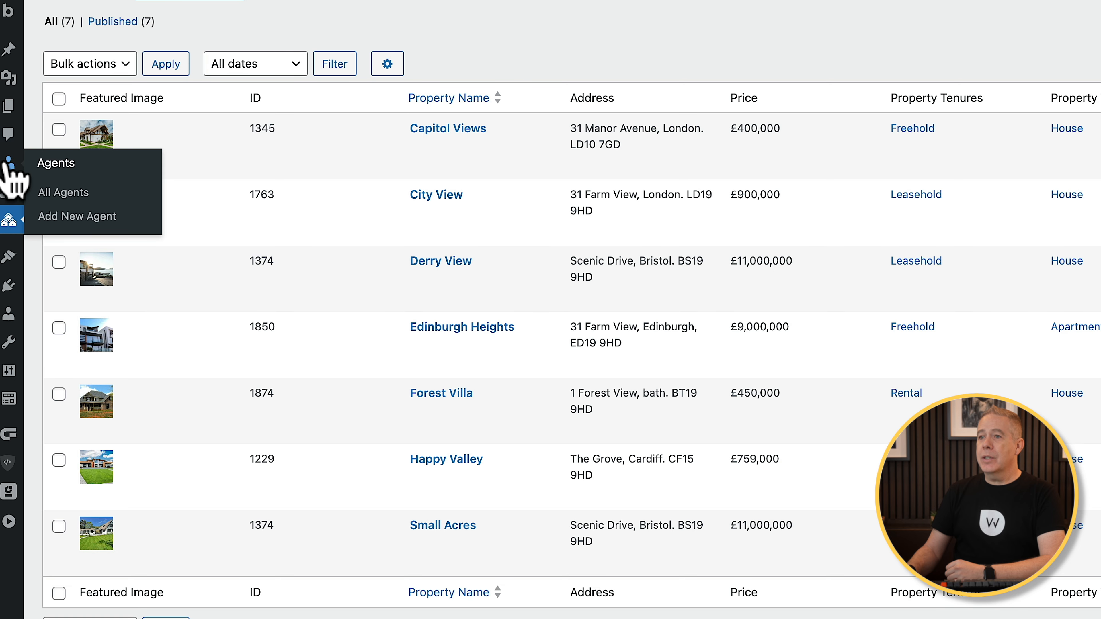
click(63, 192)
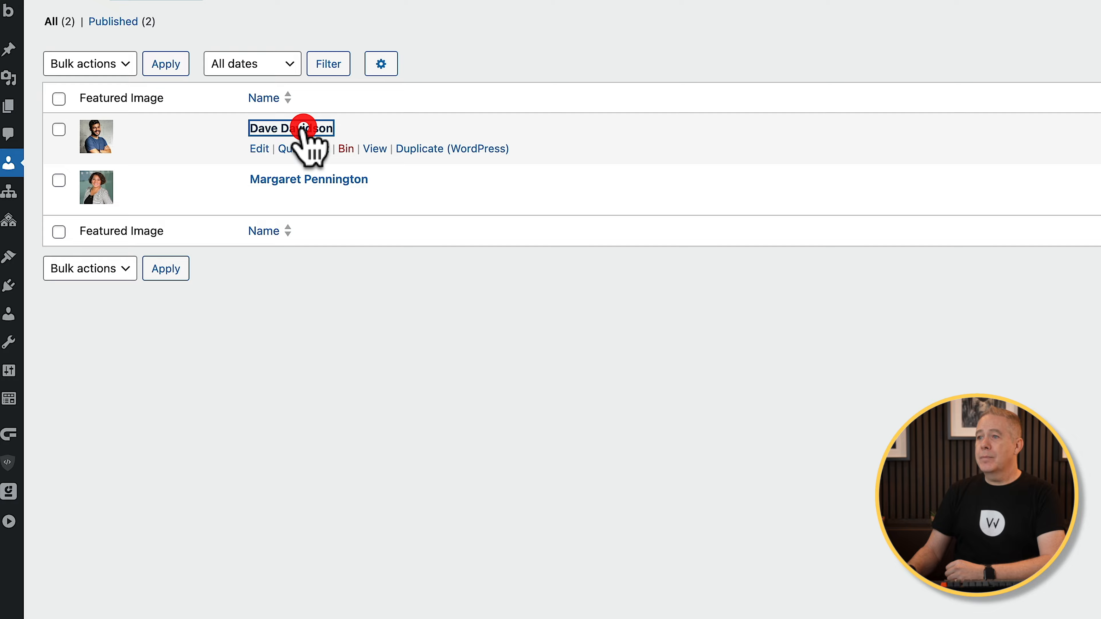
click(304, 128)
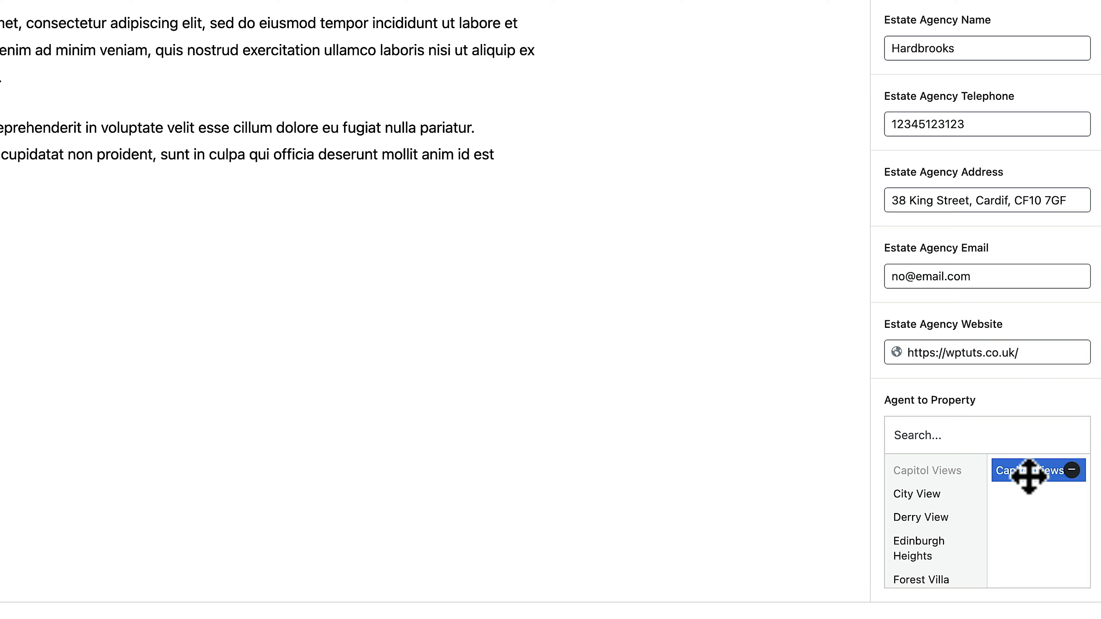
scroll(941, 542, down, 2)
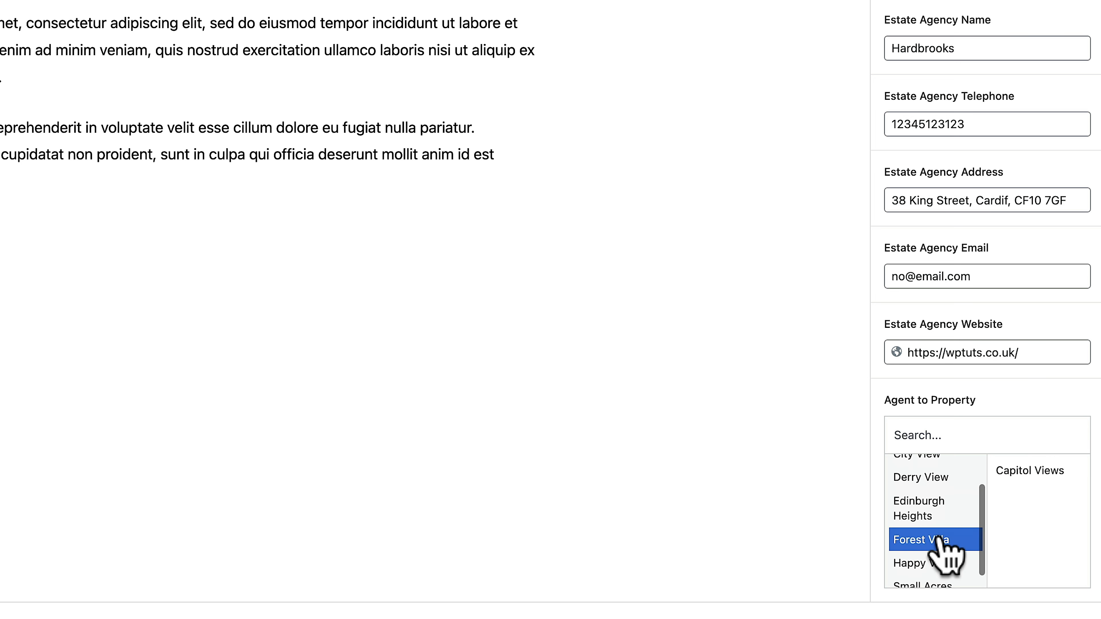
click(928, 542)
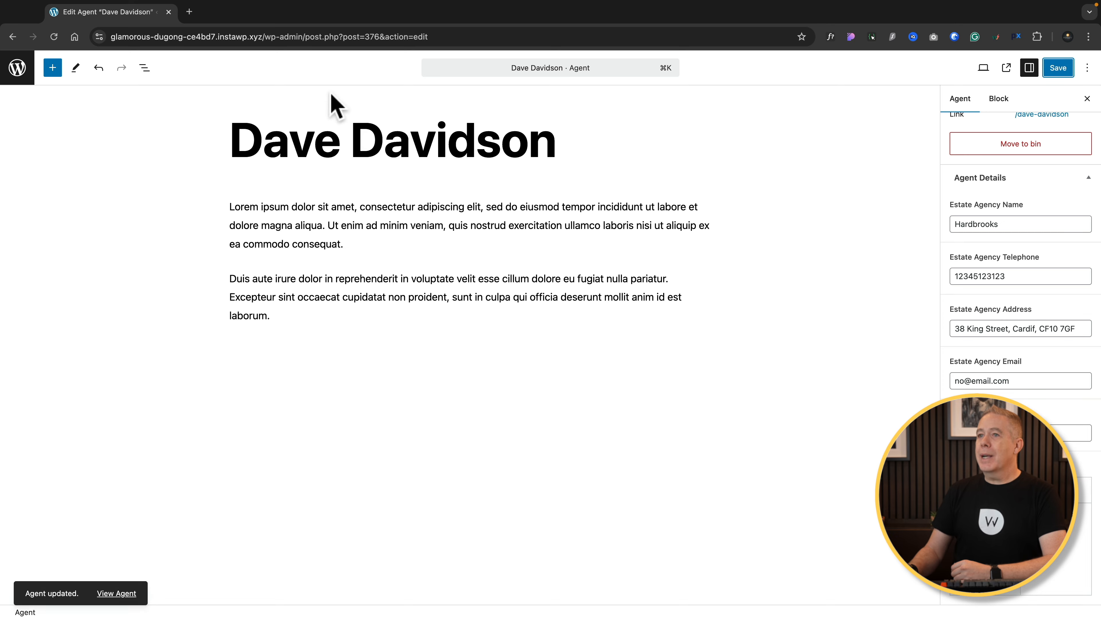
Open the Forest Villa property and check which agent is linked in its Property to Agent field
click(18, 70)
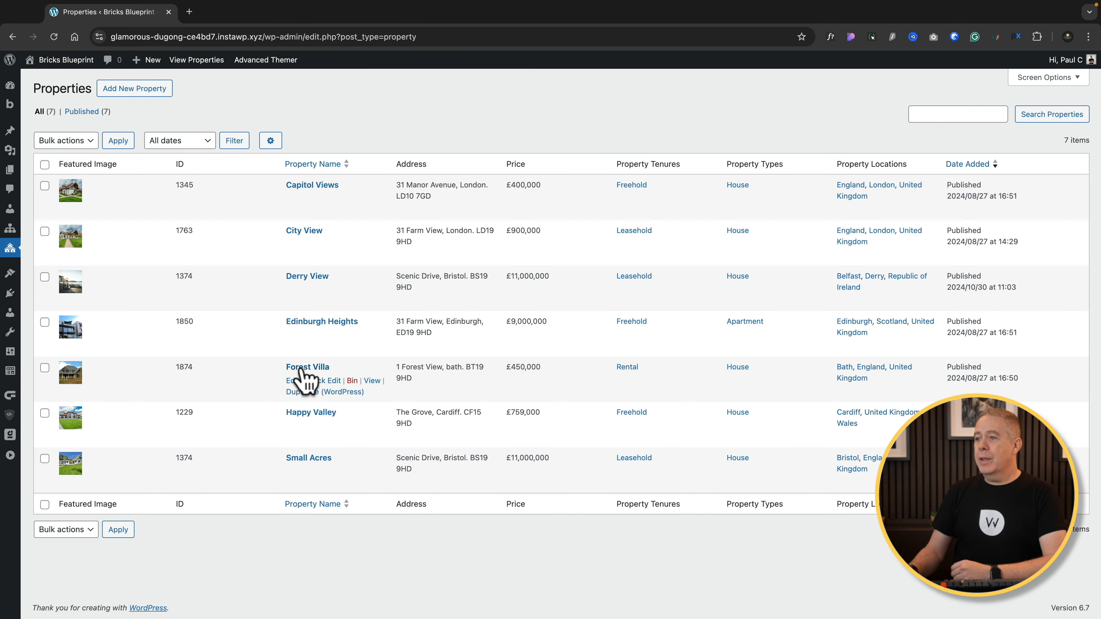
click(303, 369)
scroll(1049, 467, down, 10)
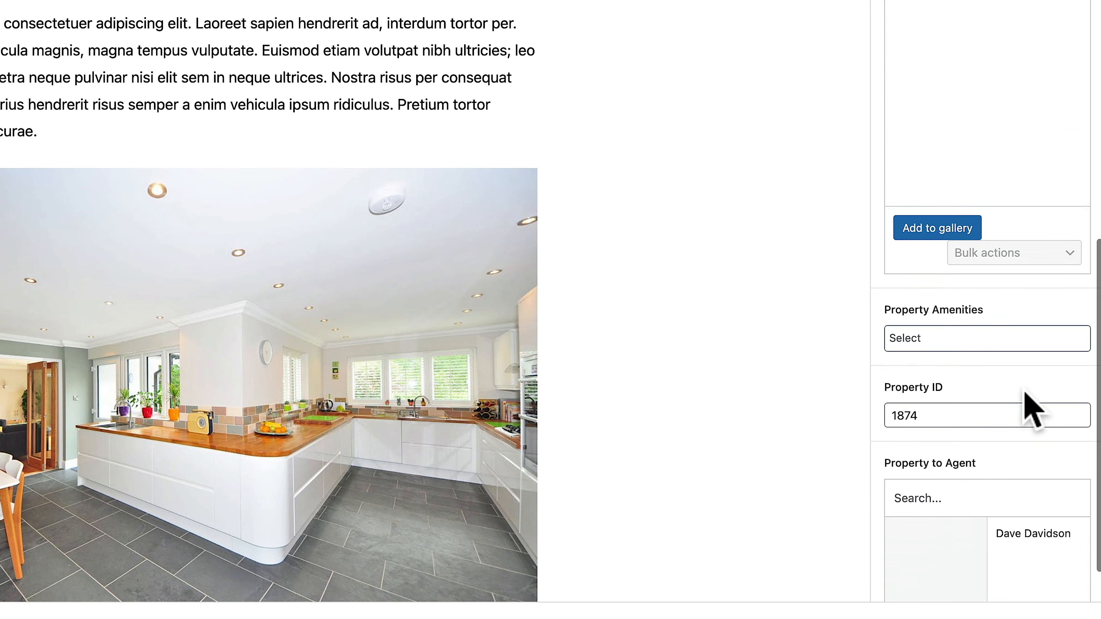
scroll(1032, 410, down, 2)
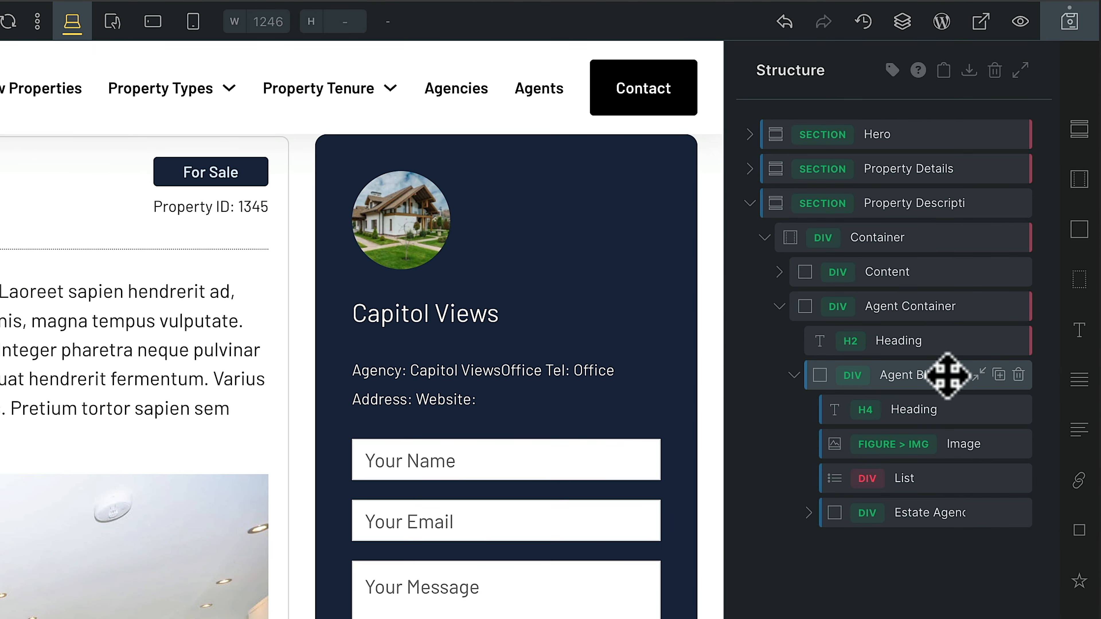
Enable a query loop on the Agent Block div and set its query type to ACF Relationship: Property to Agent
click(947, 375)
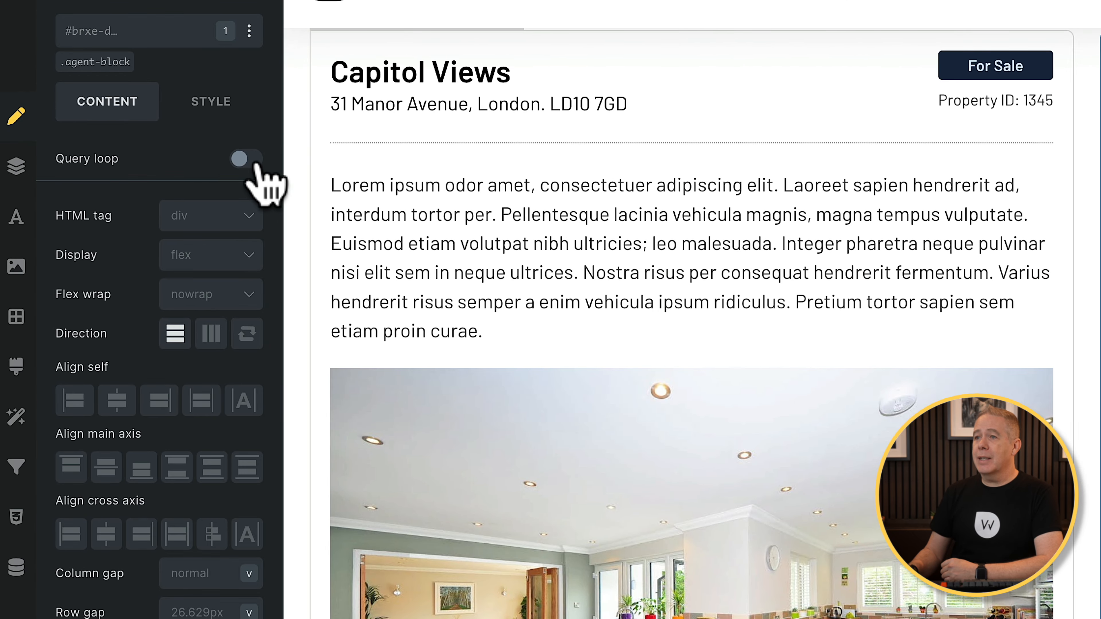
click(253, 162)
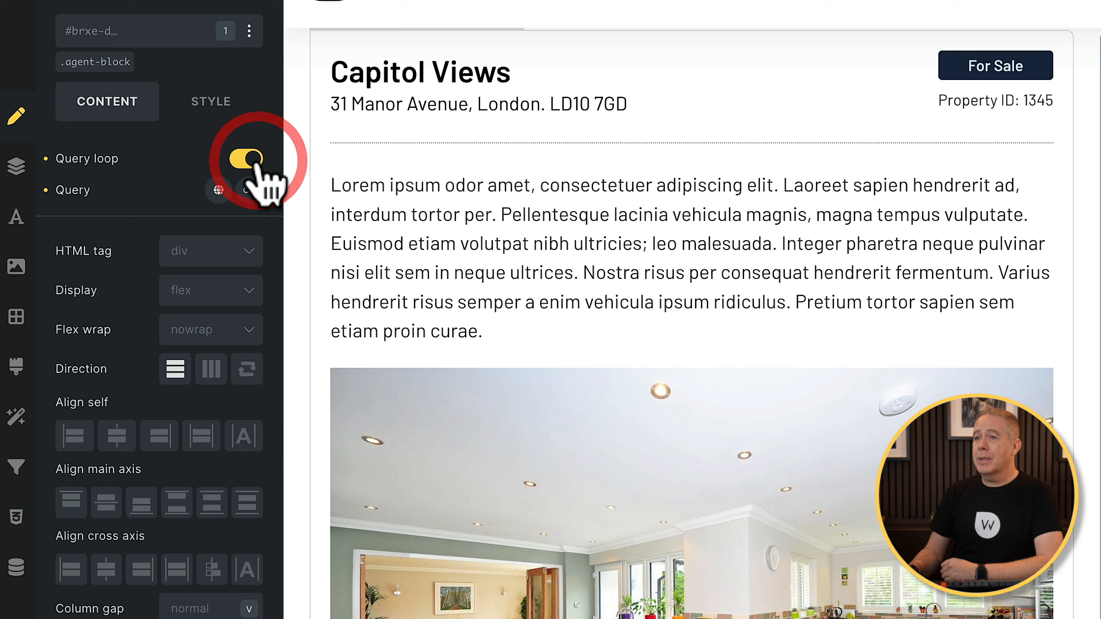
click(249, 191)
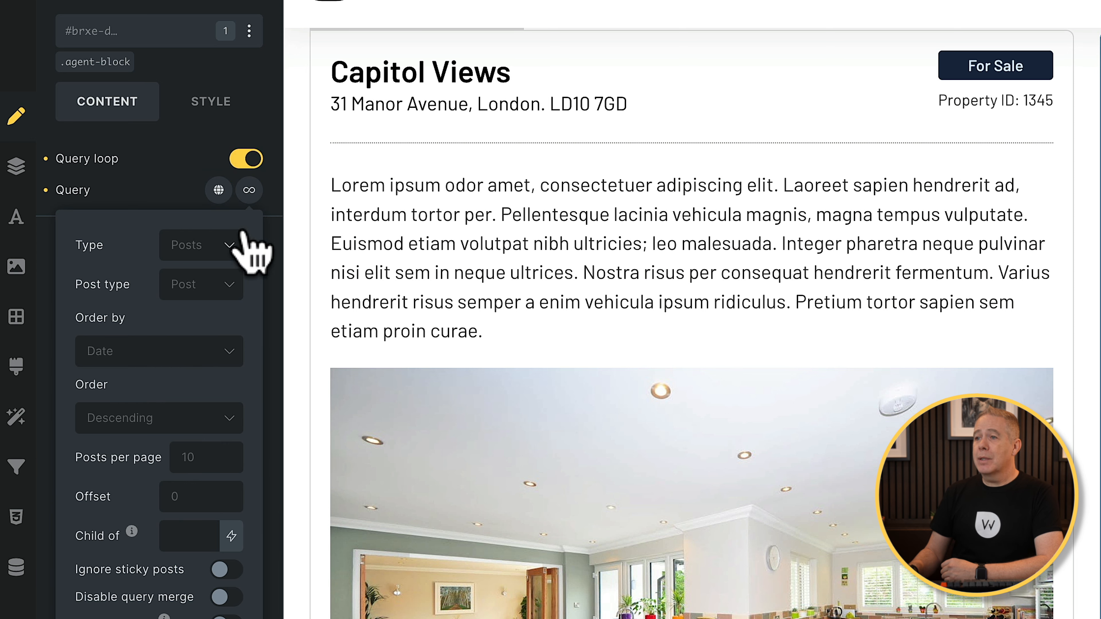
drag(284, 225, 369, 228)
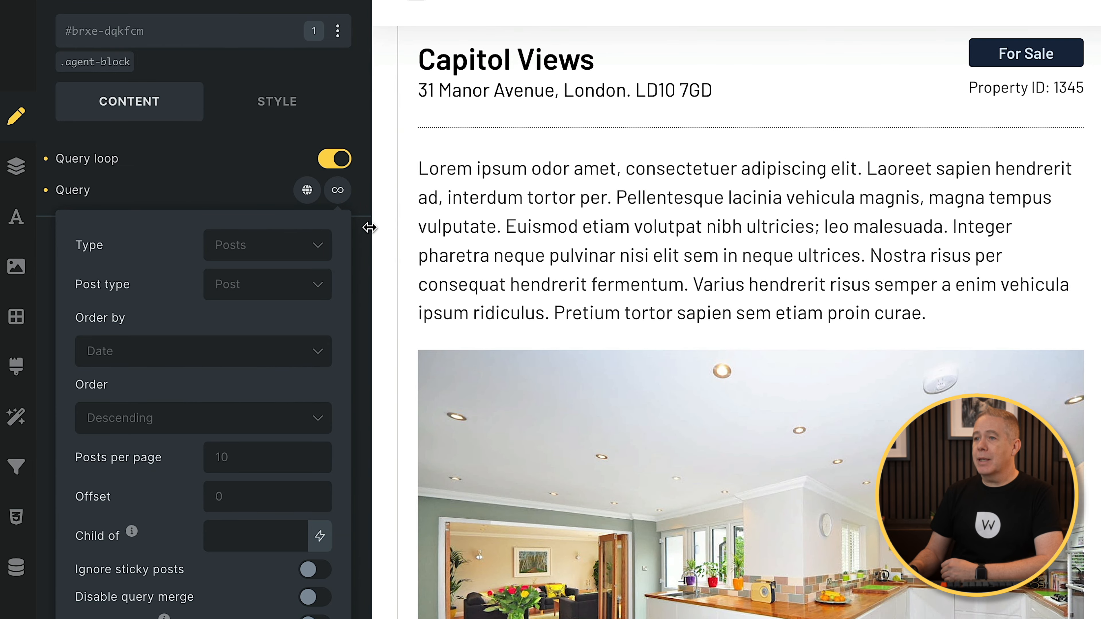
click(353, 209)
click(338, 190)
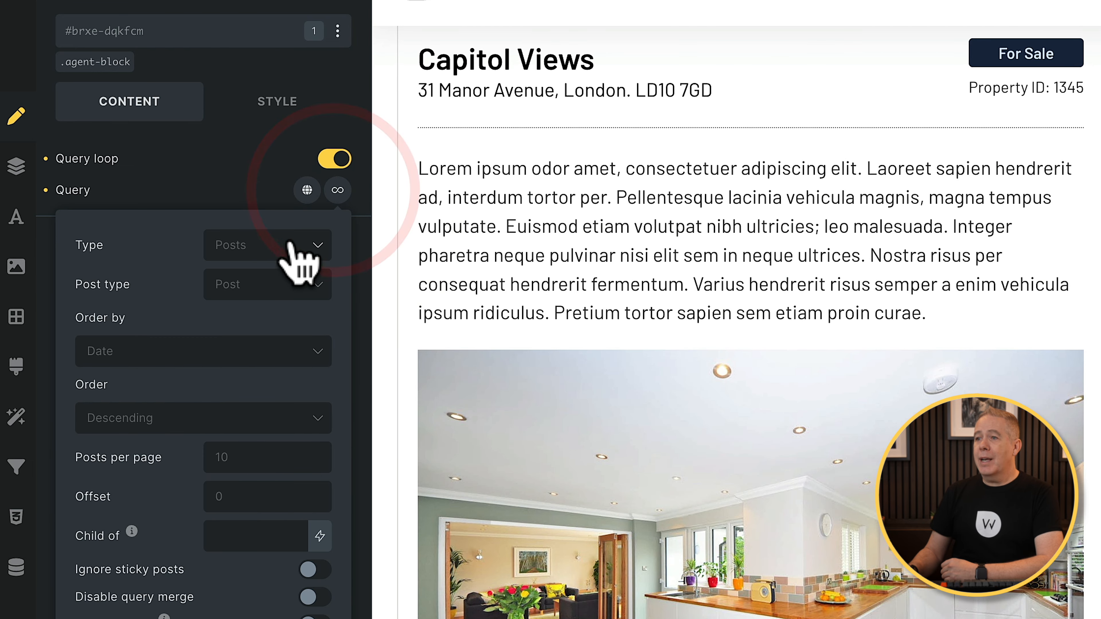
click(289, 251)
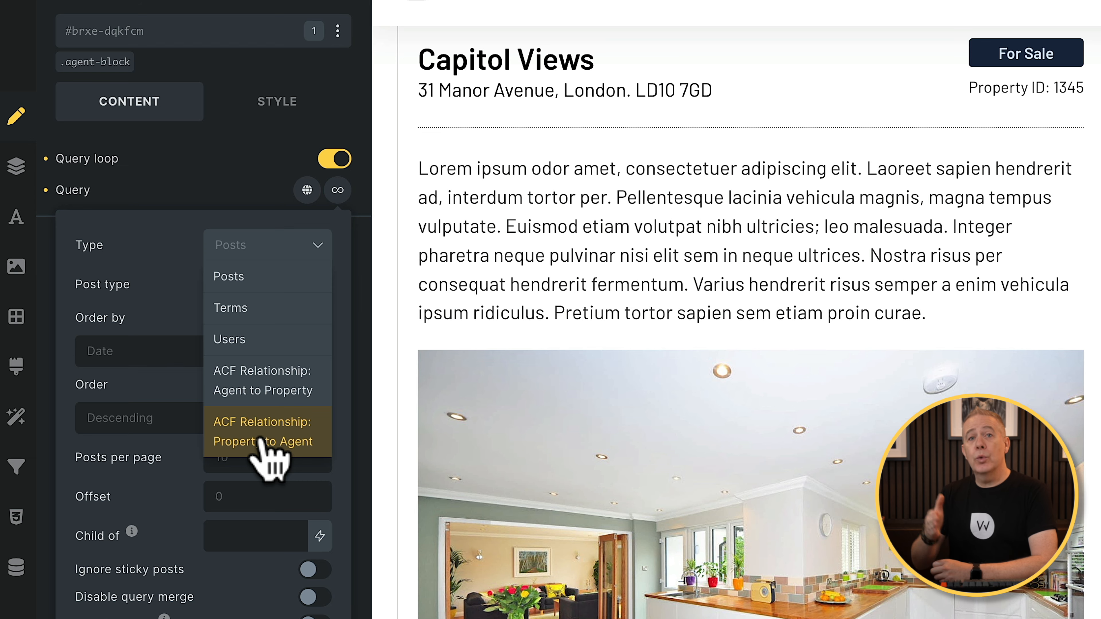
click(265, 446)
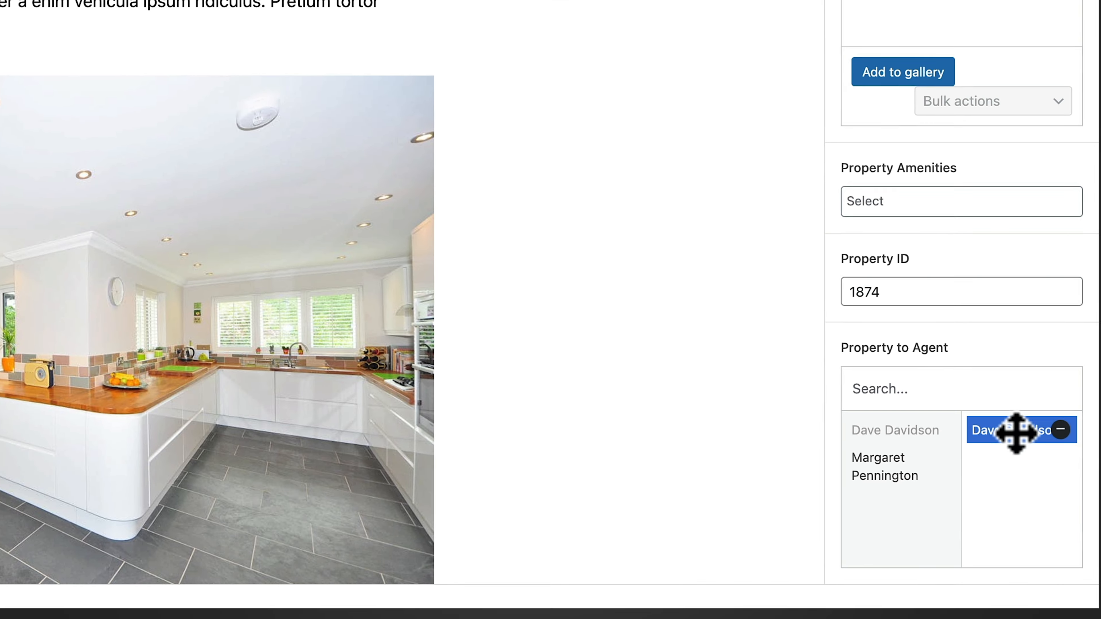
Replace the linked agent in Forest Villa's Property to Agent field with the second listed agent, and save the property
click(1057, 430)
click(877, 459)
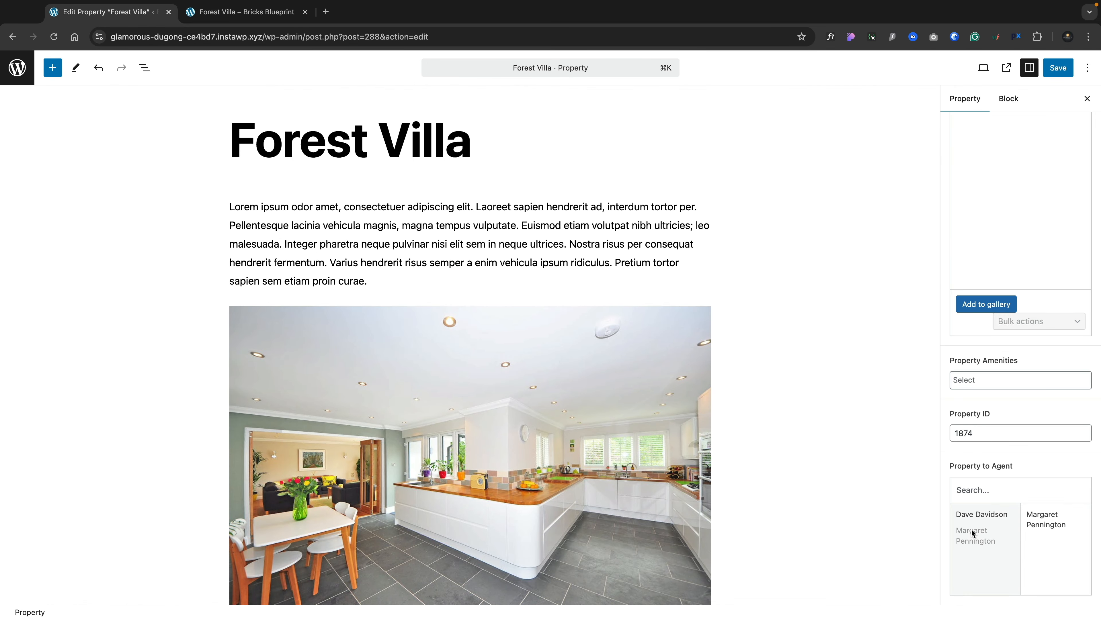
click(1057, 68)
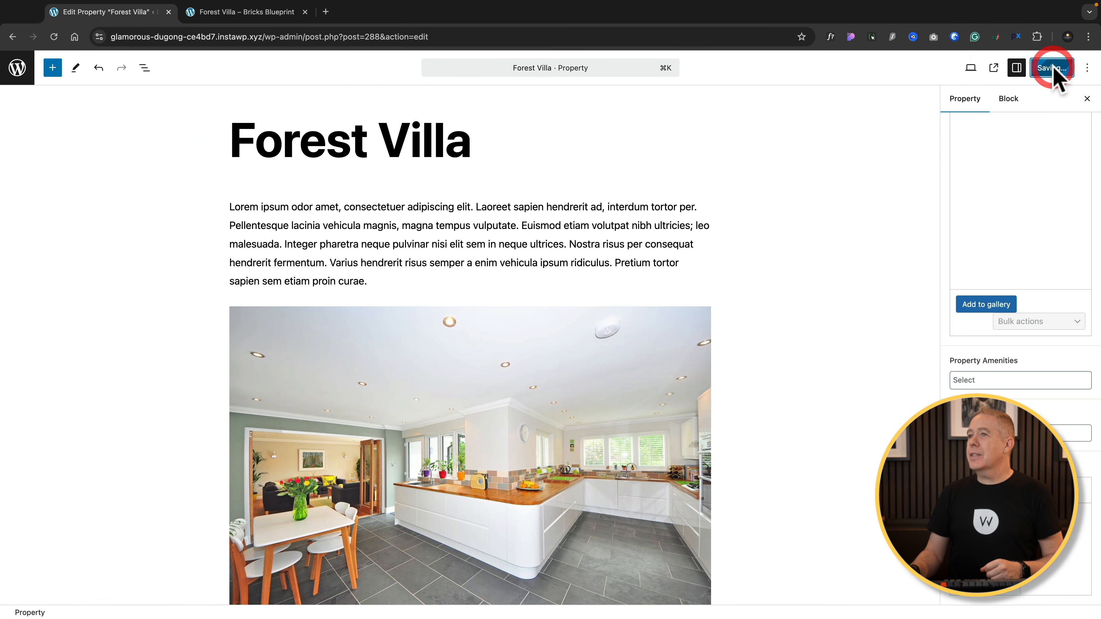
Reload the Forest Villa page on the live site and check the agent shown under Agent Details
click(245, 12)
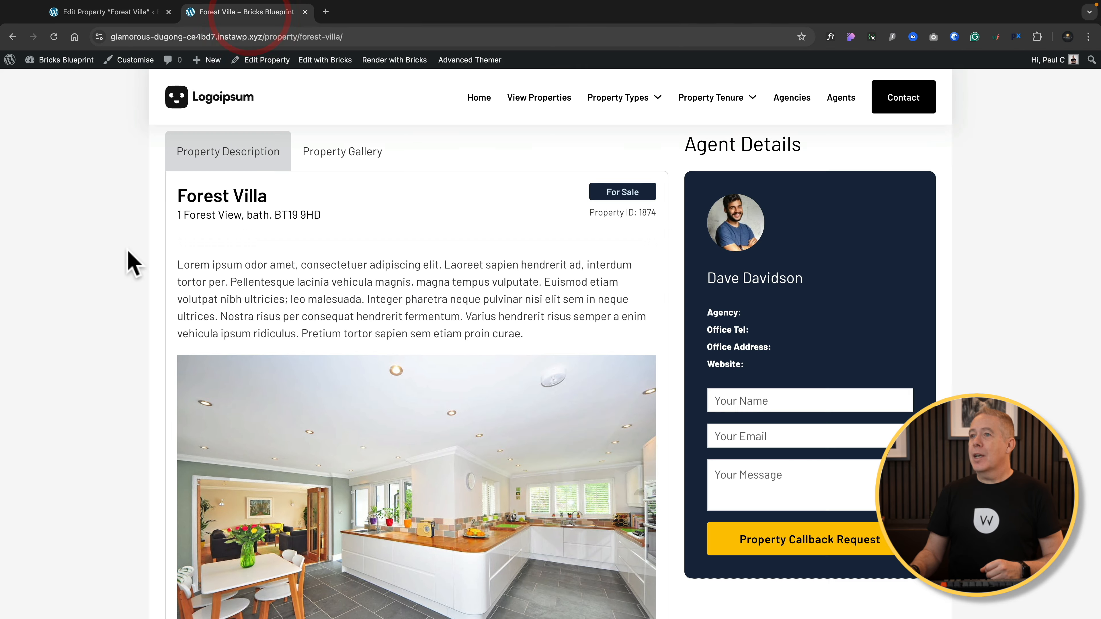
right_click(96, 278)
click(114, 303)
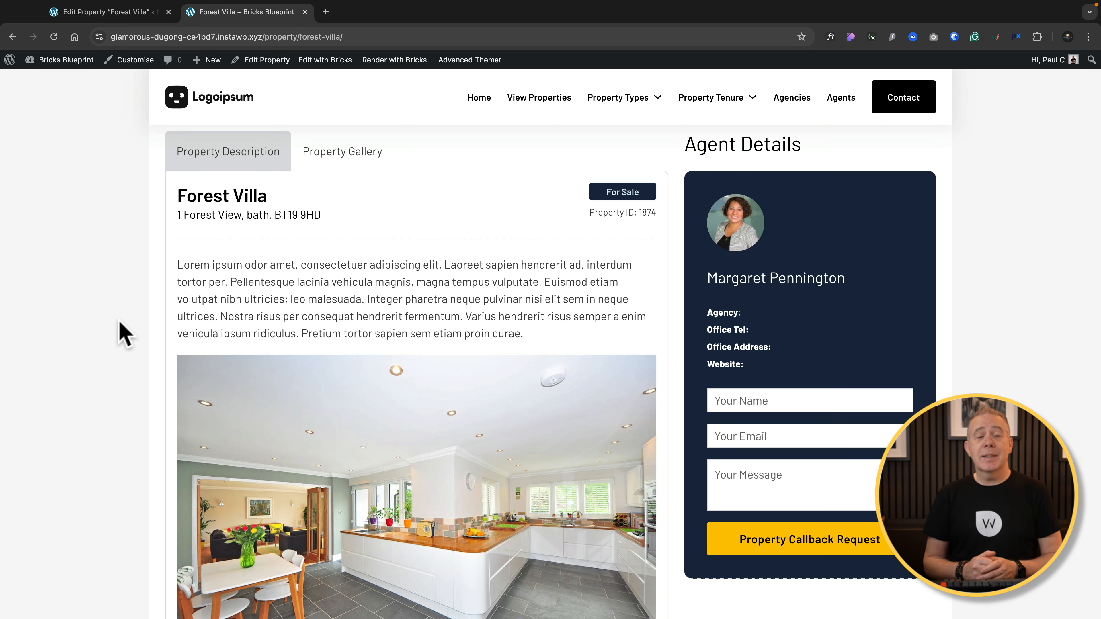